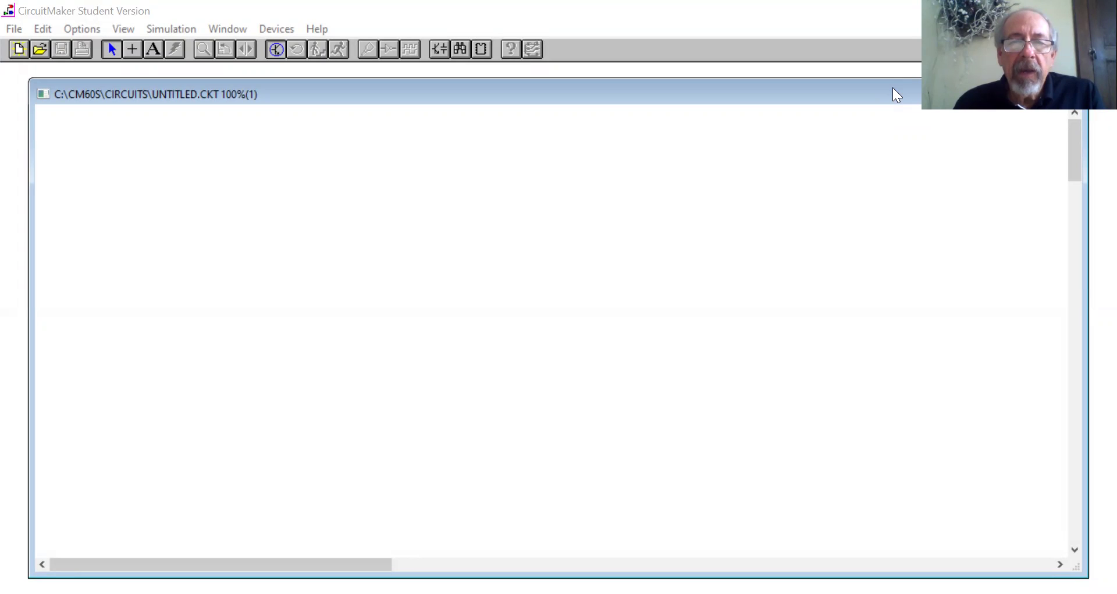
# - Open the saved circuit ELE-180 Experiment #3.CKT from the file list
pyautogui.click(13, 29)
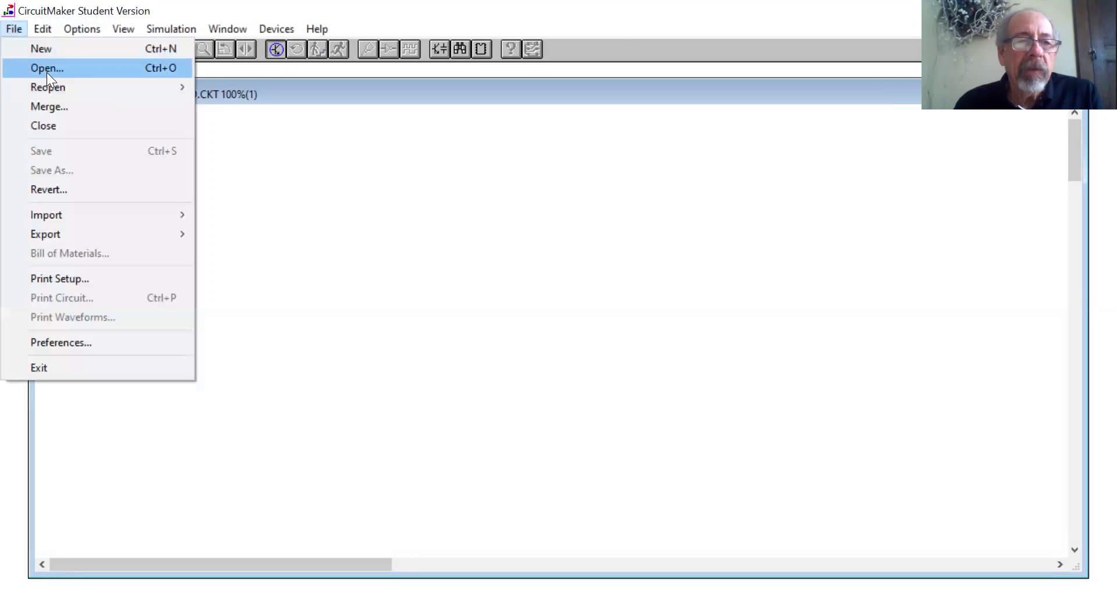
pyautogui.click(46, 68)
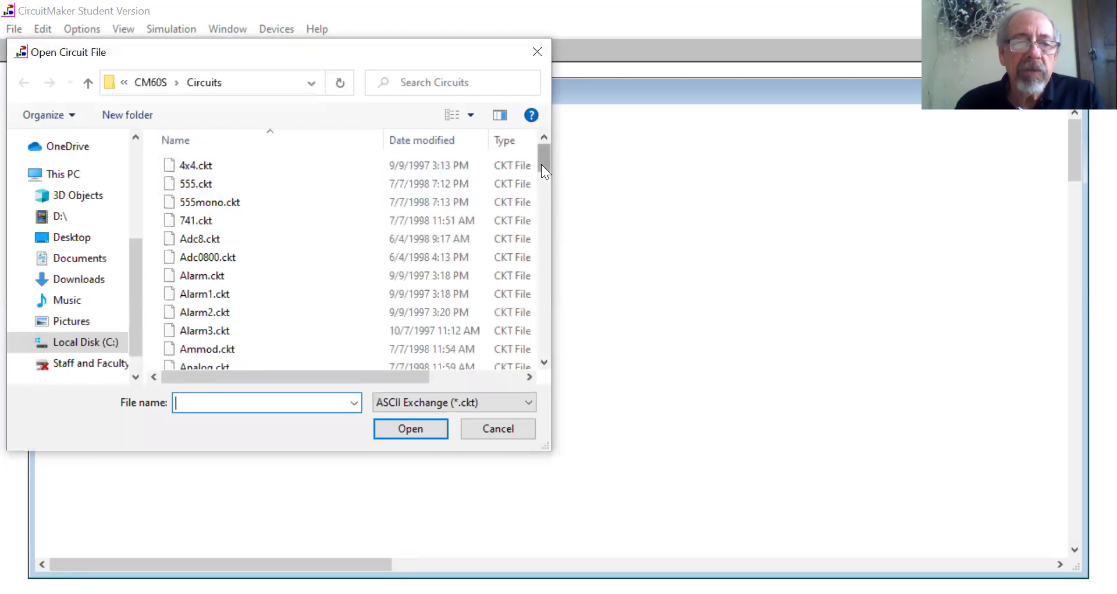
pyautogui.moveTo(541, 164); pyautogui.dragTo(554, 231)
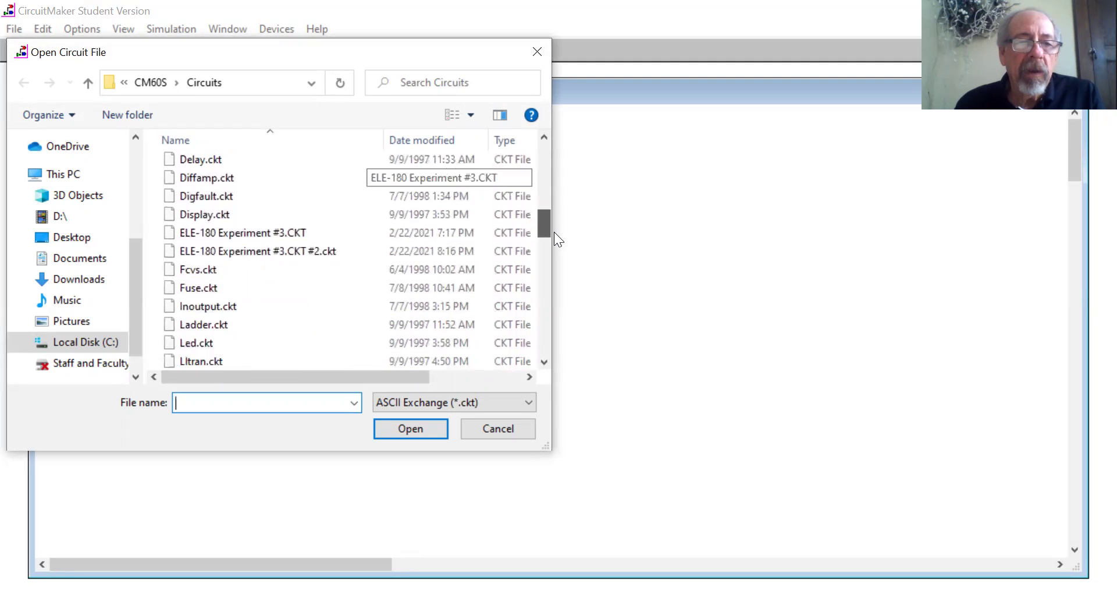
pyautogui.click(289, 233)
pyautogui.click(407, 427)
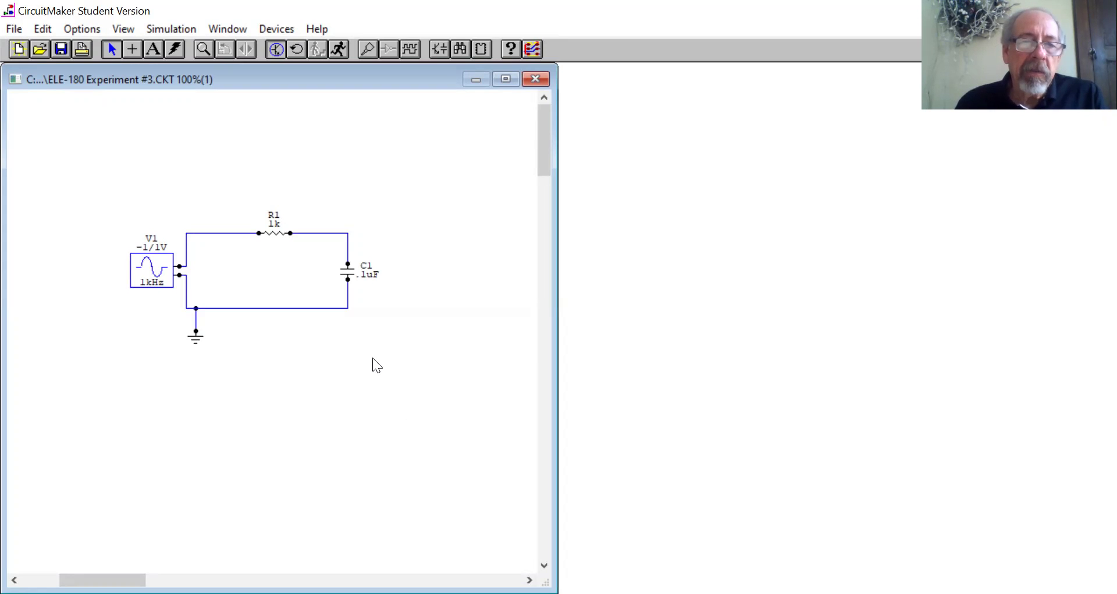
# - In Analyses Setup, enable AC with Start 1 Hz, Stop 100 kHz and 1000 points
pyautogui.click(169, 31)
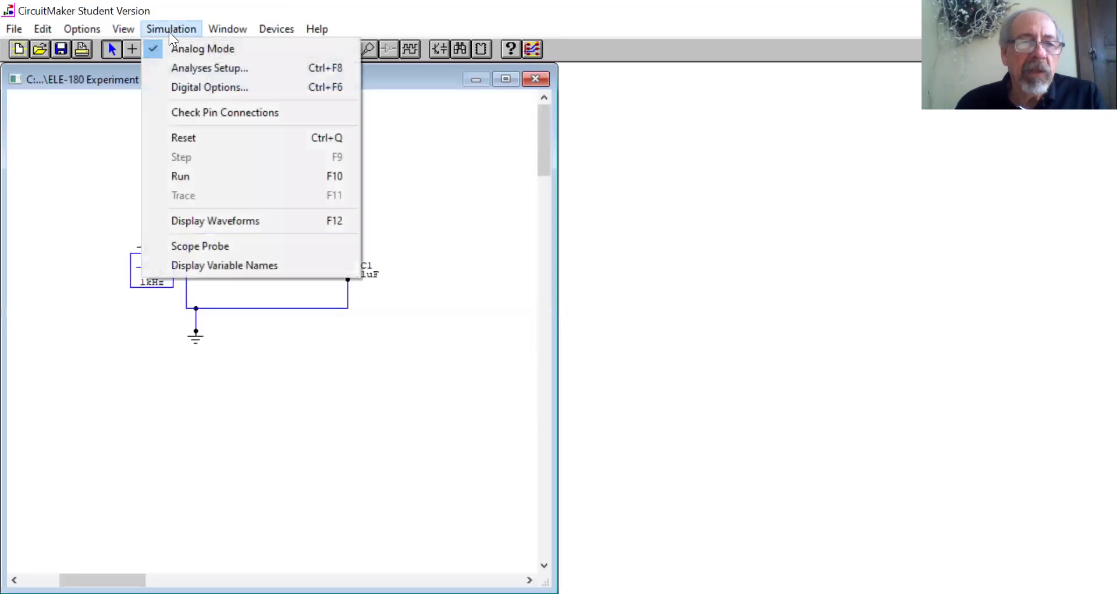
pyautogui.click(190, 70)
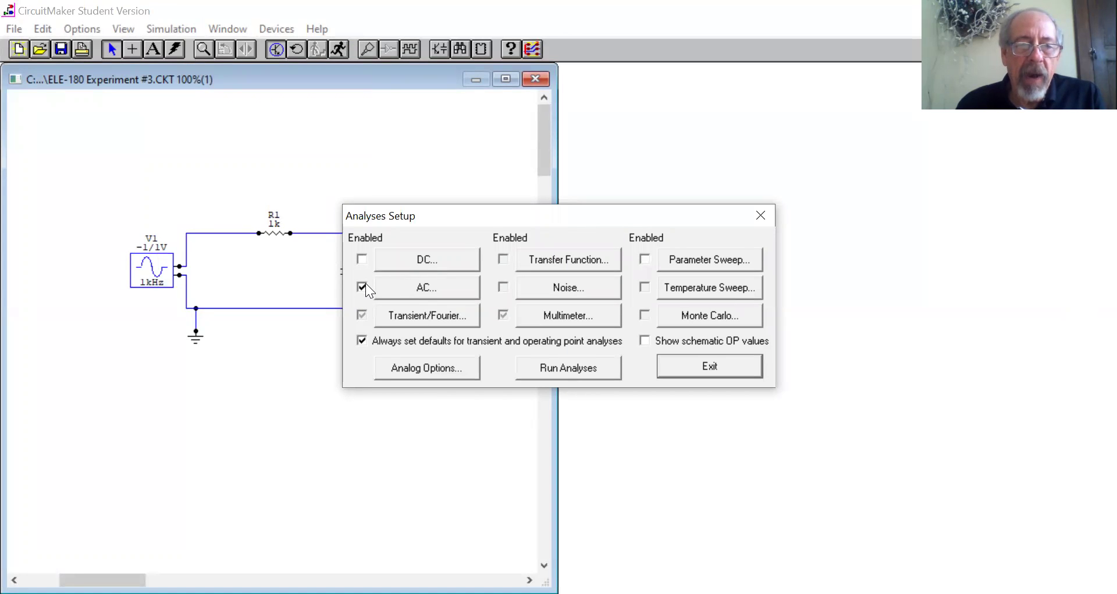
pyautogui.click(401, 286)
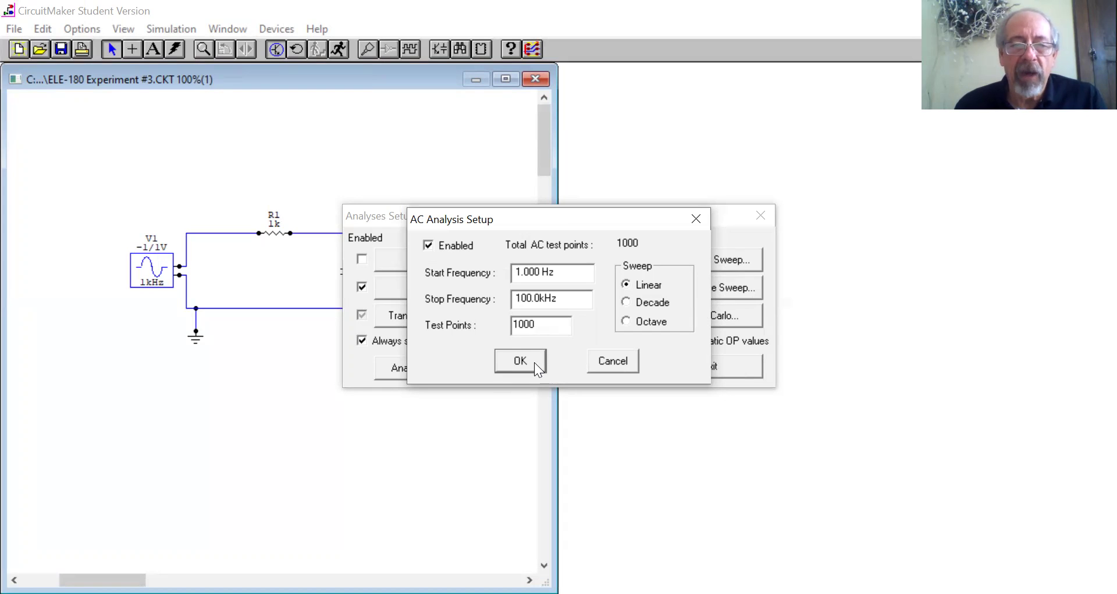
pyautogui.click(534, 362)
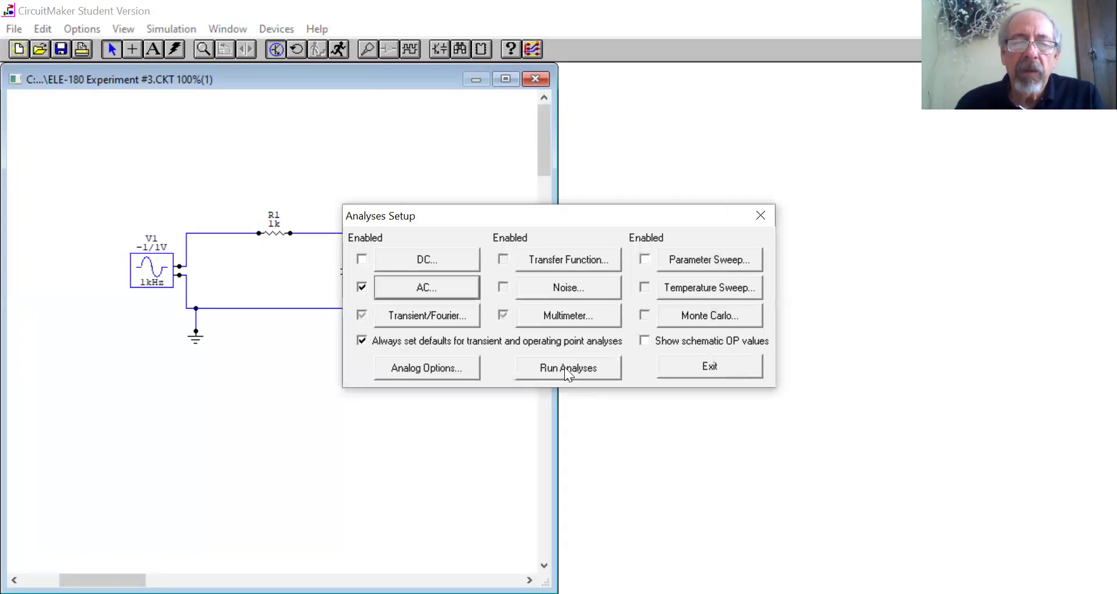
# - Run the enabled analyses and close the Multimeter readout
pyautogui.click(564, 366)
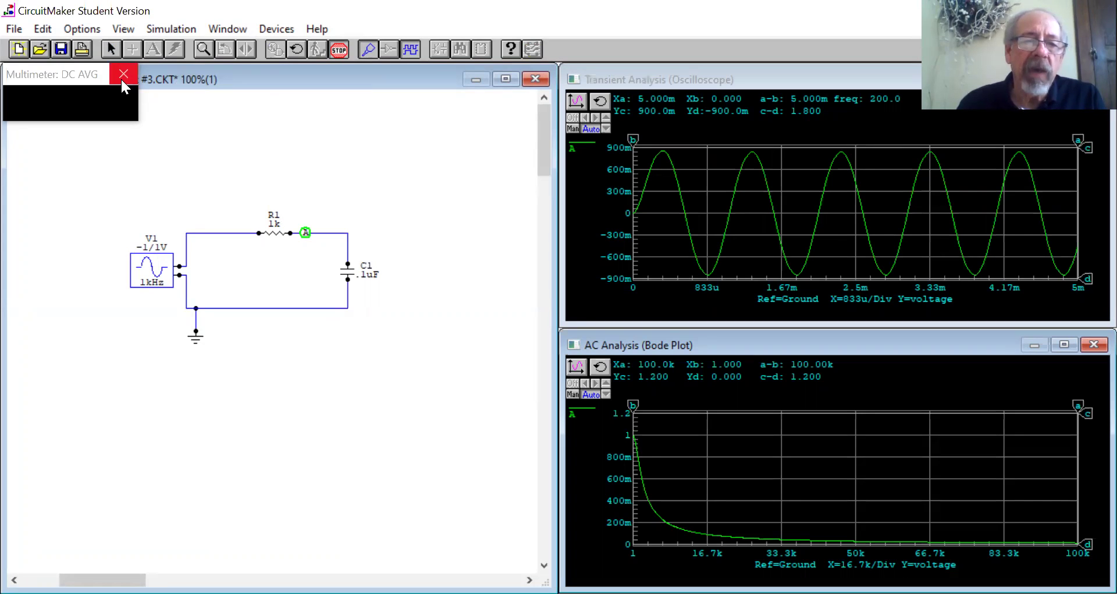
pyautogui.click(123, 74)
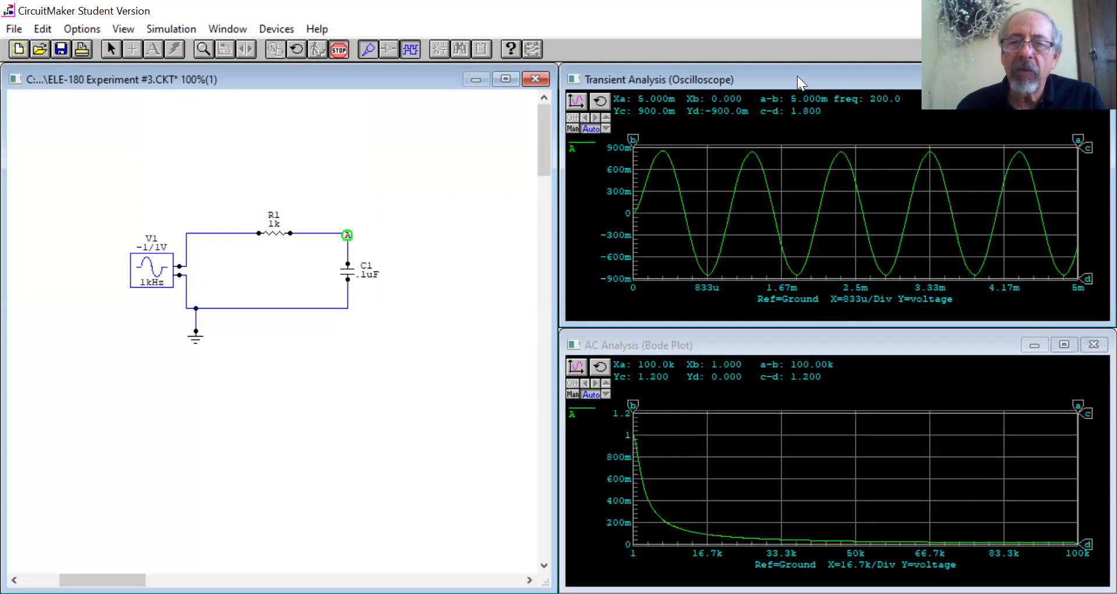
# - Activate the AC Analysis (Bode Plot) window and maximize it
pyautogui.click(806, 348)
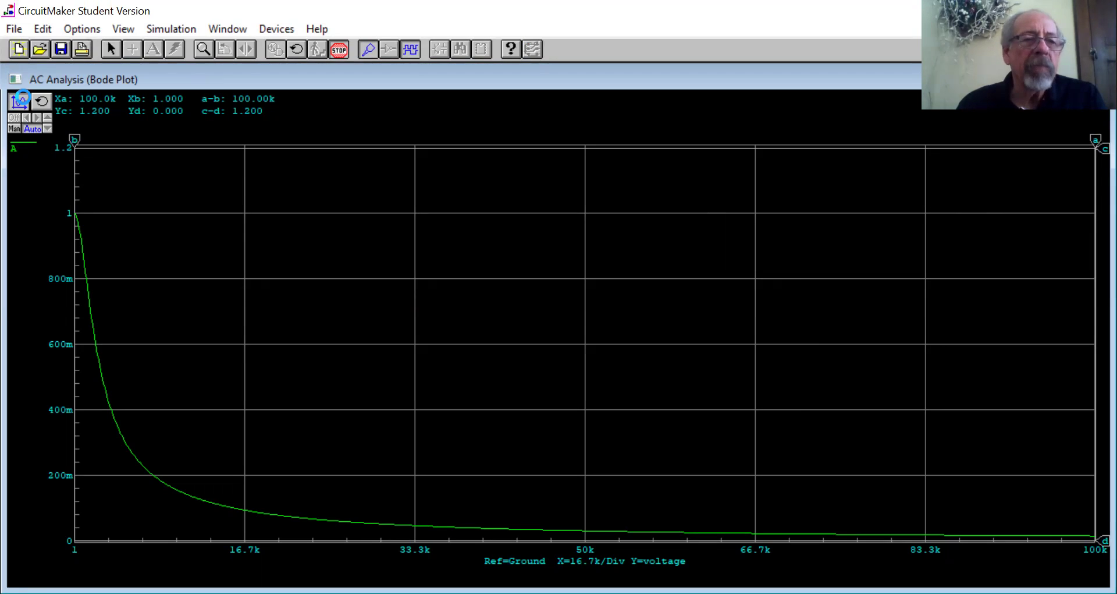
# - Set the Bode plot's X Grid to Log in its Settings dialog
pyautogui.click(24, 98)
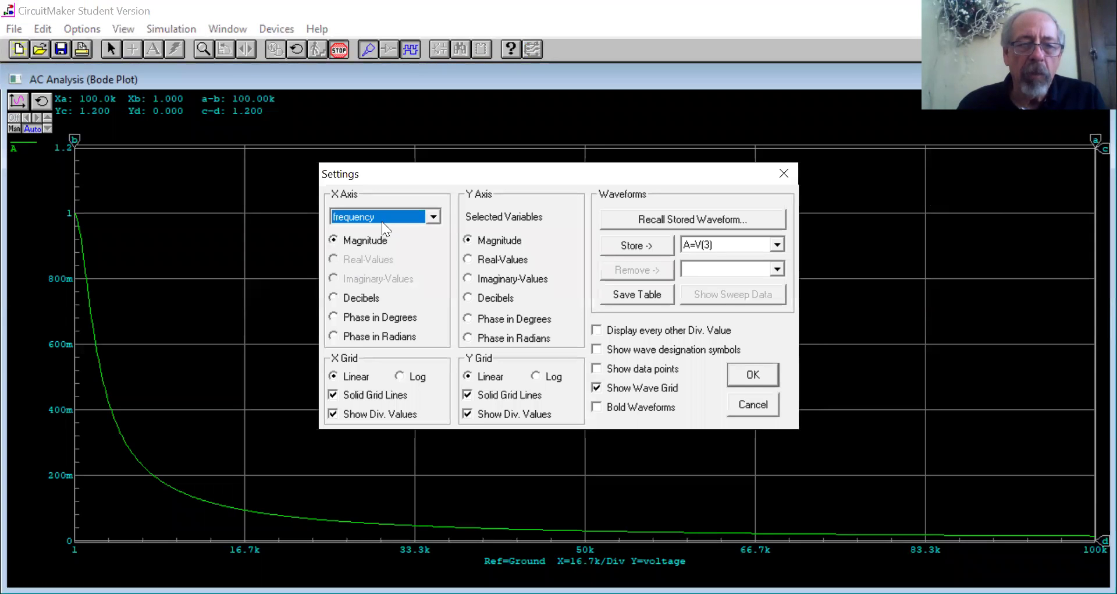
pyautogui.click(401, 375)
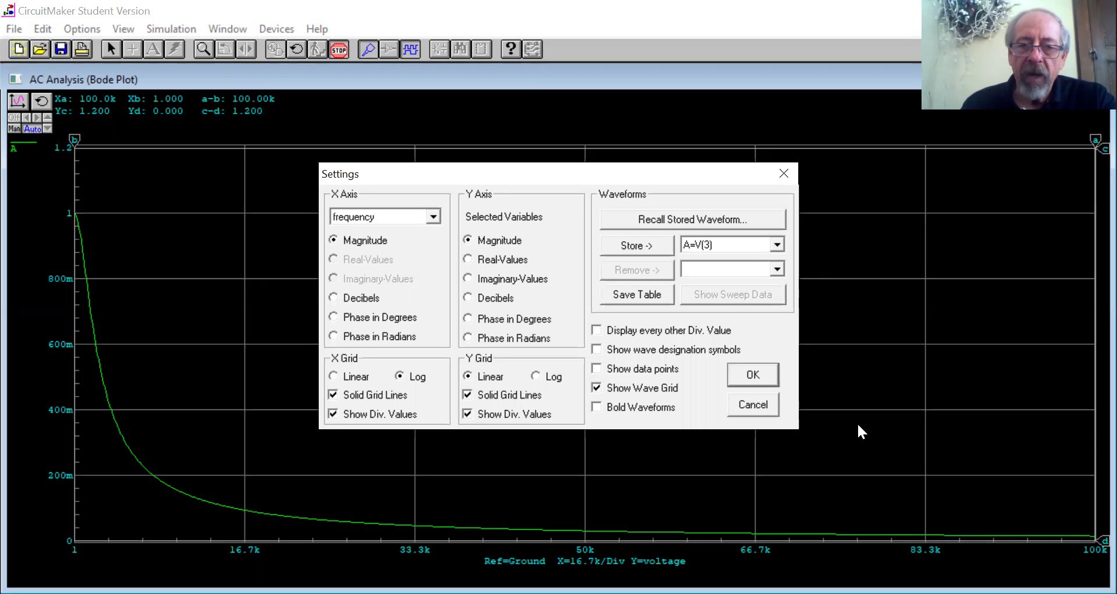
# - Apply the Log X-grid setting to the Bode plot
pyautogui.click(759, 376)
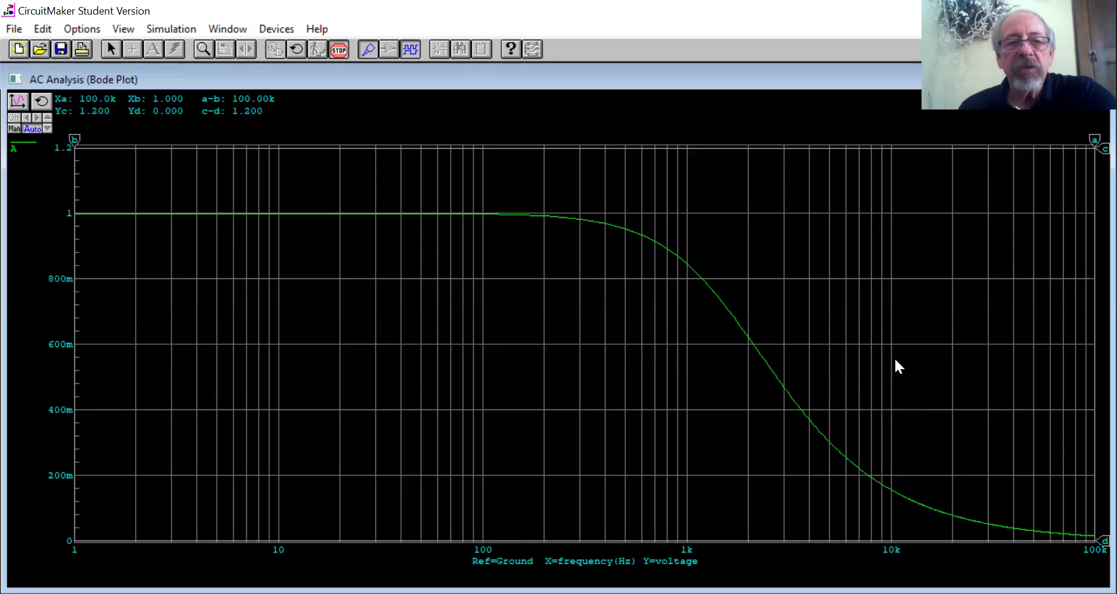
# - Switch the Bode Y axis to Decibels and drag cursor c down to -2 dB
pyautogui.click(19, 102)
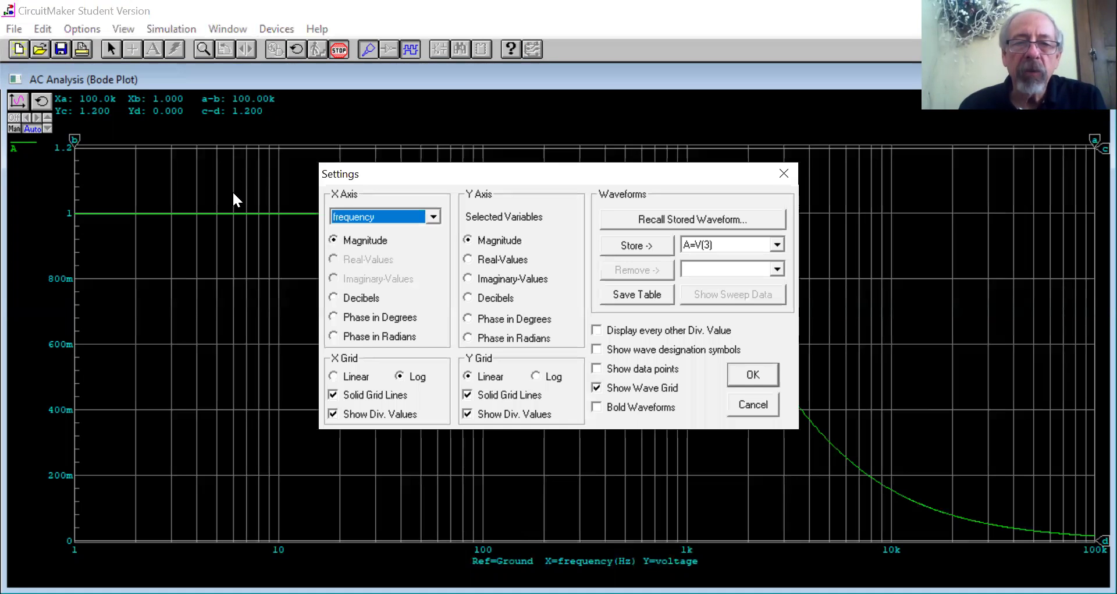
pyautogui.click(471, 296)
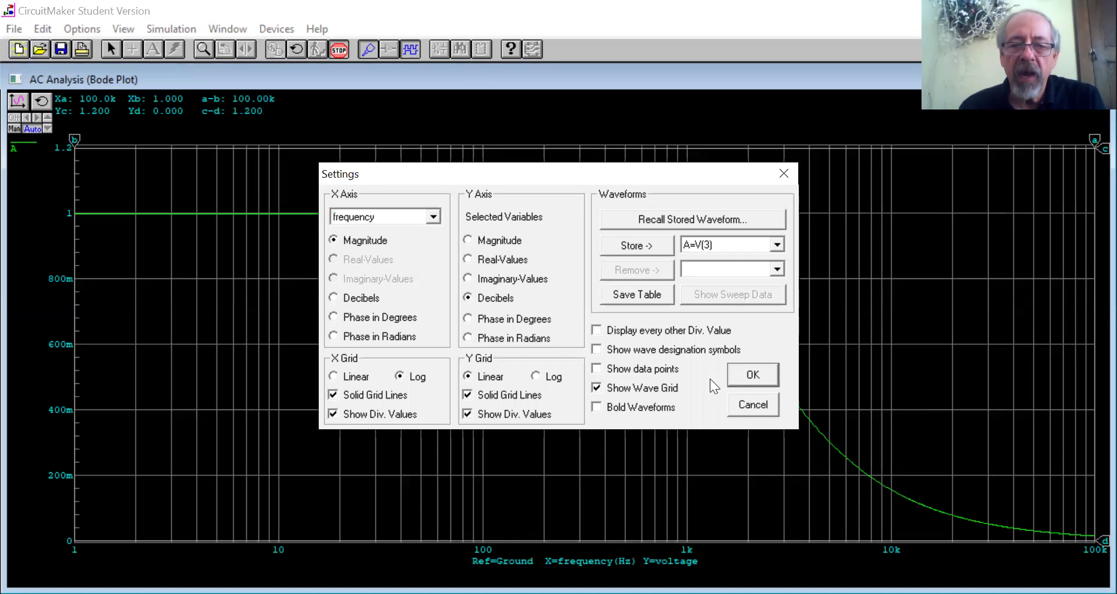
pyautogui.click(766, 373)
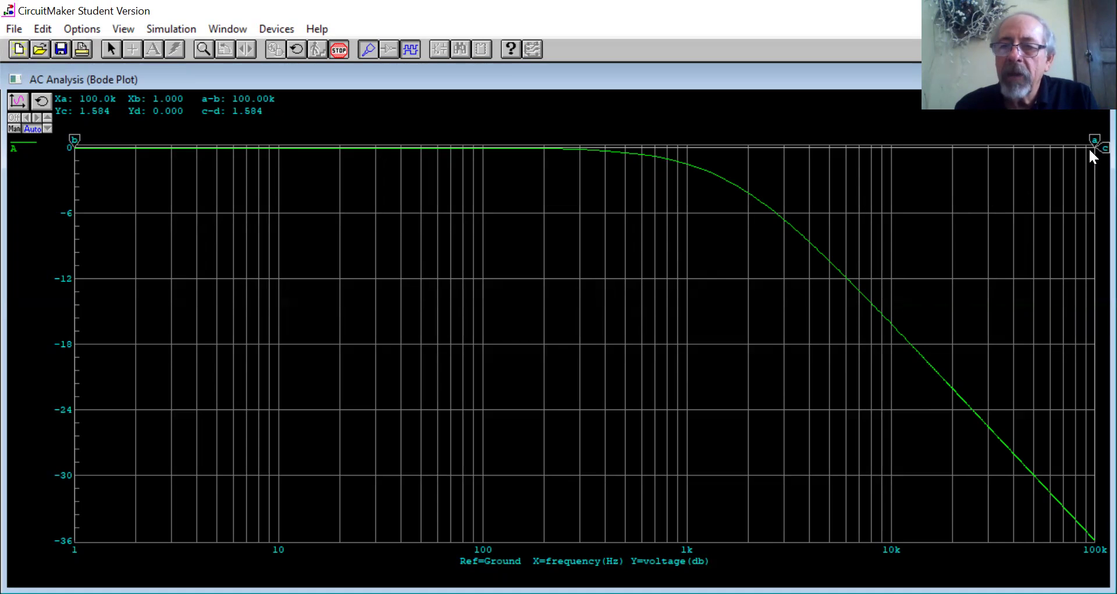
pyautogui.moveTo(1102, 147); pyautogui.dragTo(1103, 170)
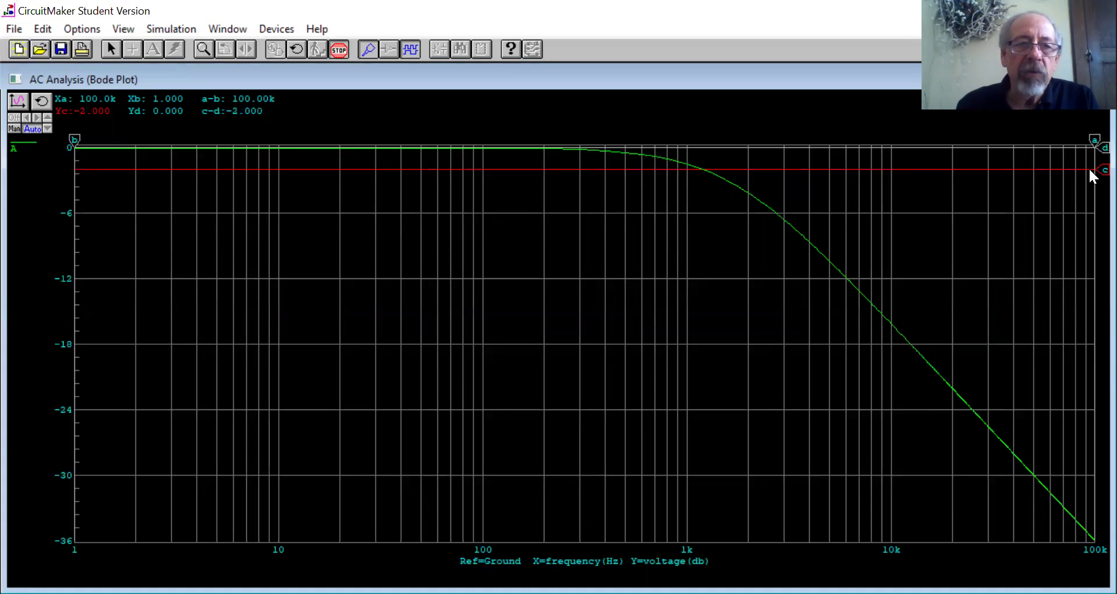
# - Lower horizontal cursor c to -3.040 dB near the curve's -3 dB point
pyautogui.moveTo(1091, 171); pyautogui.dragTo(1091, 180)
pyautogui.press('Down')
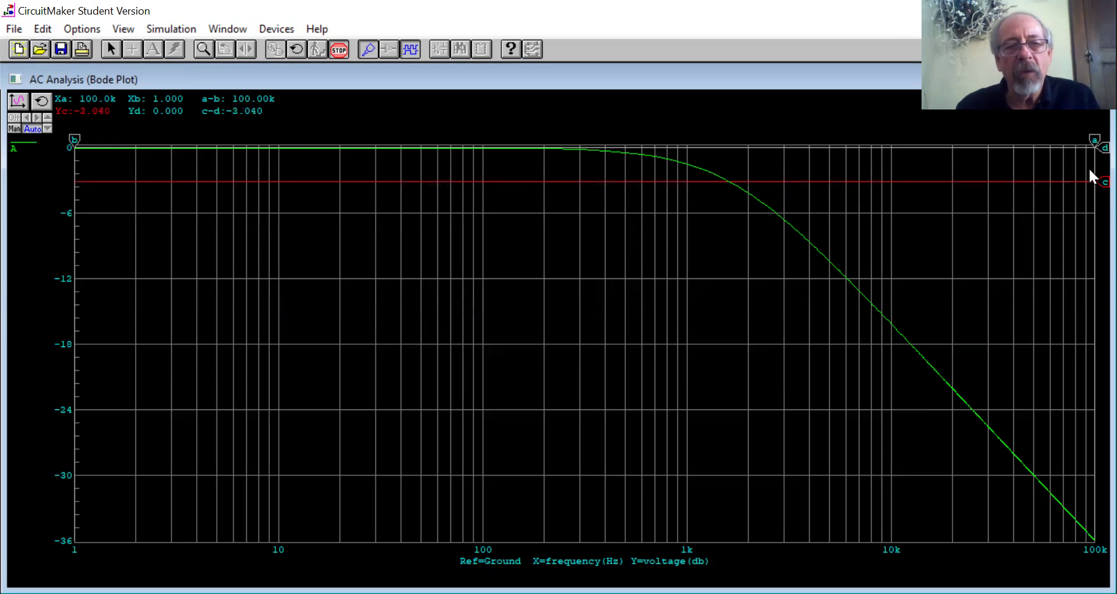
pyautogui.press('Up')
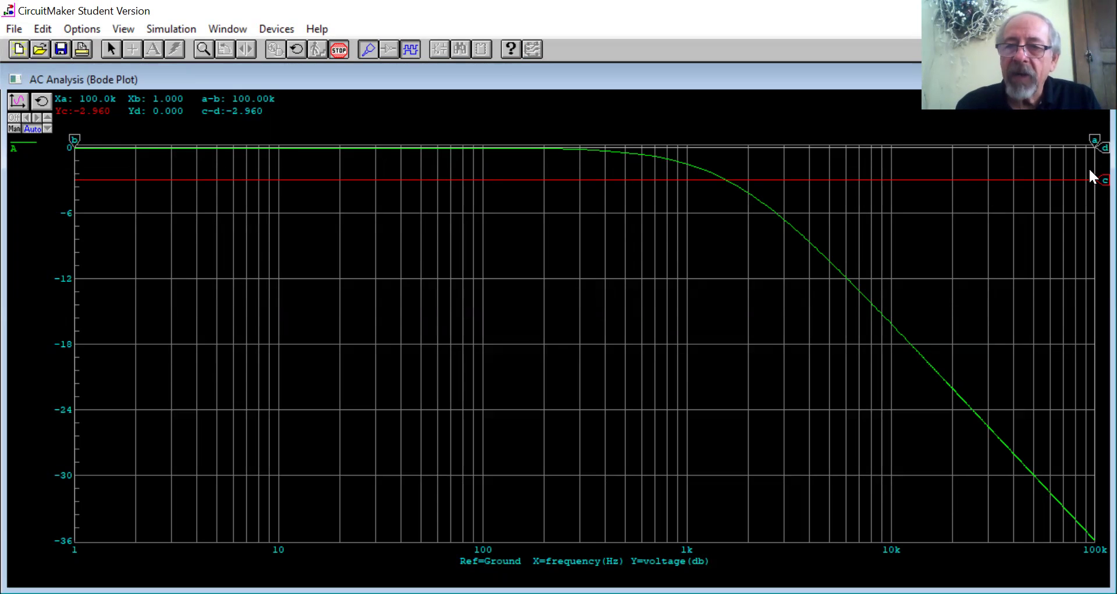
pyautogui.click(1103, 179)
pyautogui.moveTo(1103, 179); pyautogui.dragTo(1090, 181)
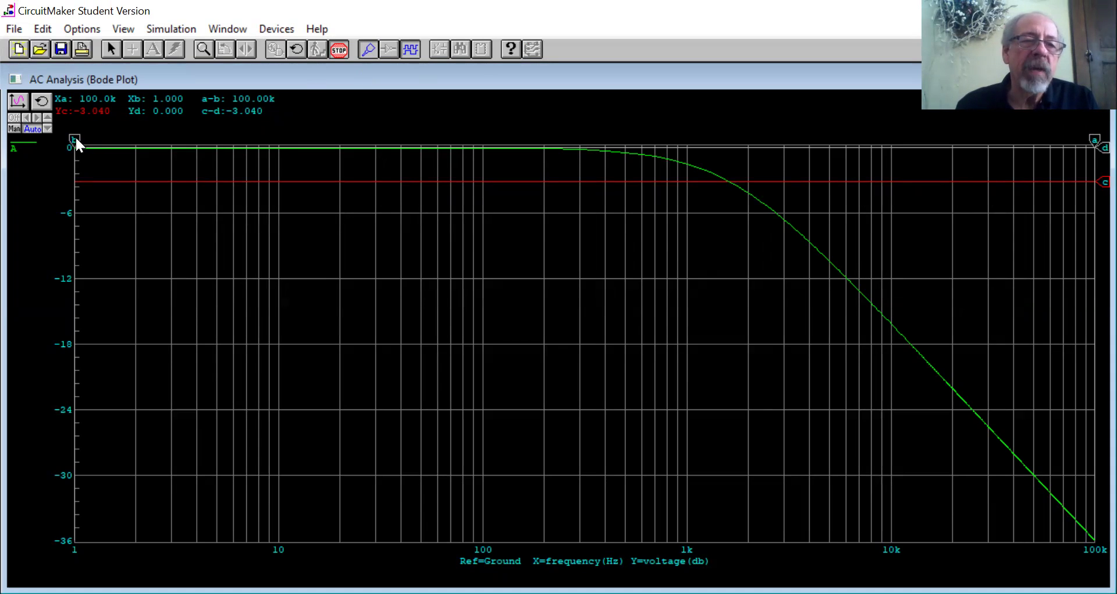
# - Drag vertical cursor b to the -3 dB crossing at 1.572k Hz
pyautogui.moveTo(77, 141); pyautogui.dragTo(727, 139)
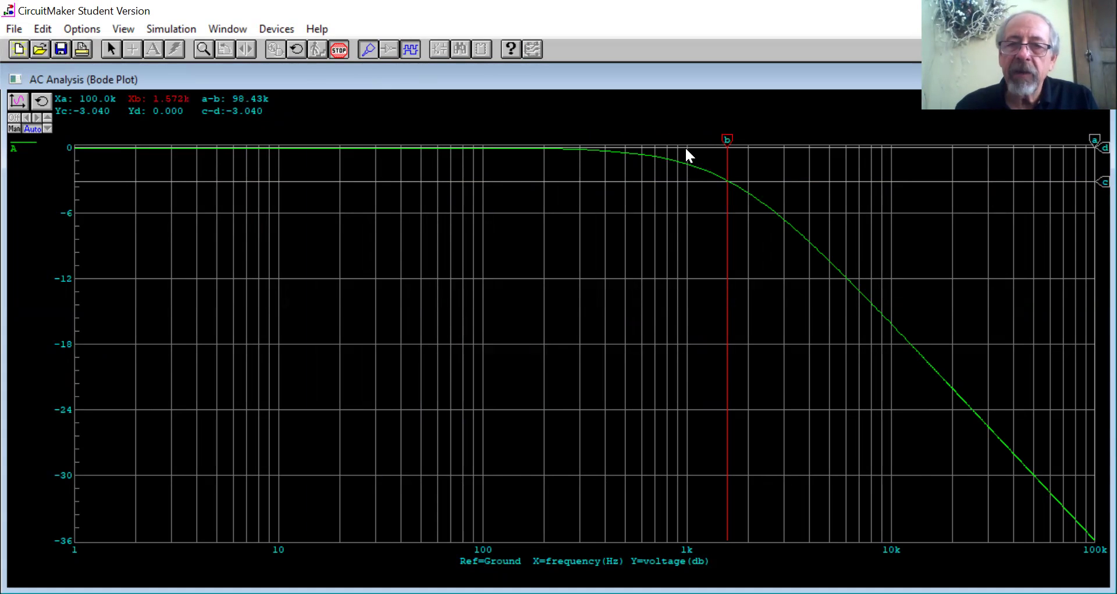
# - Zoom in on the cutoff knee and nudge cursor b through 1.588k to 1.604k Hz
pyautogui.moveTo(754, 188); pyautogui.dragTo(779, 213)
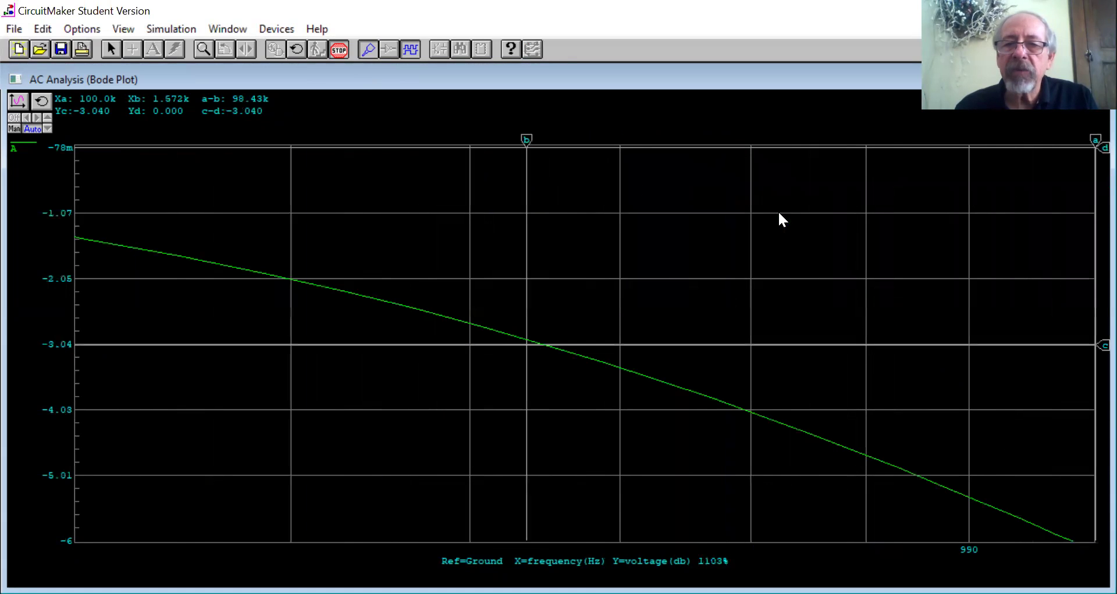
pyautogui.click(529, 139)
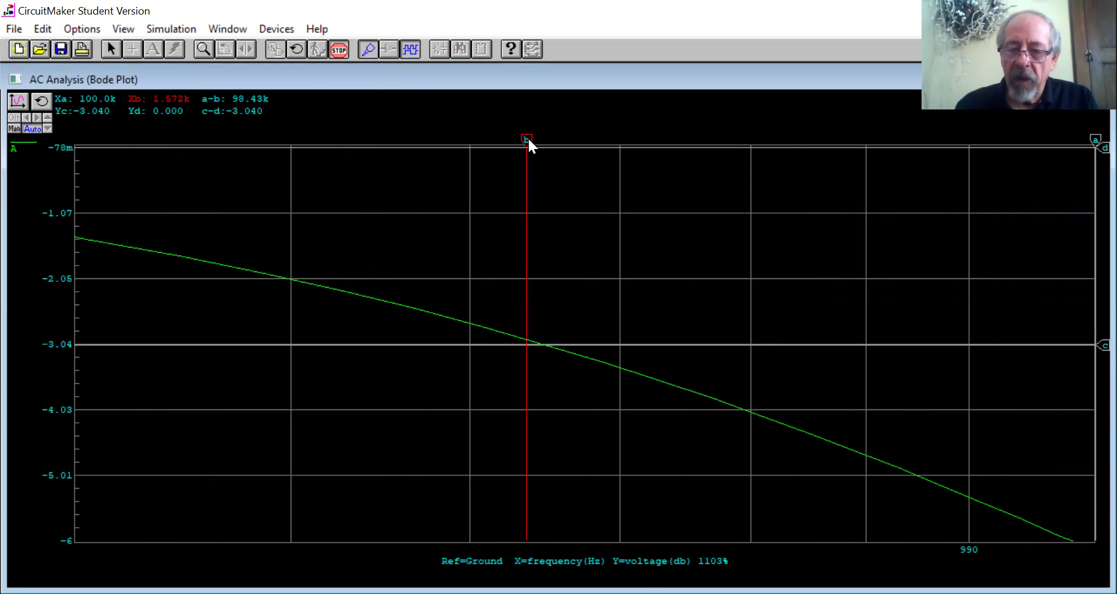
pyautogui.press('Right')
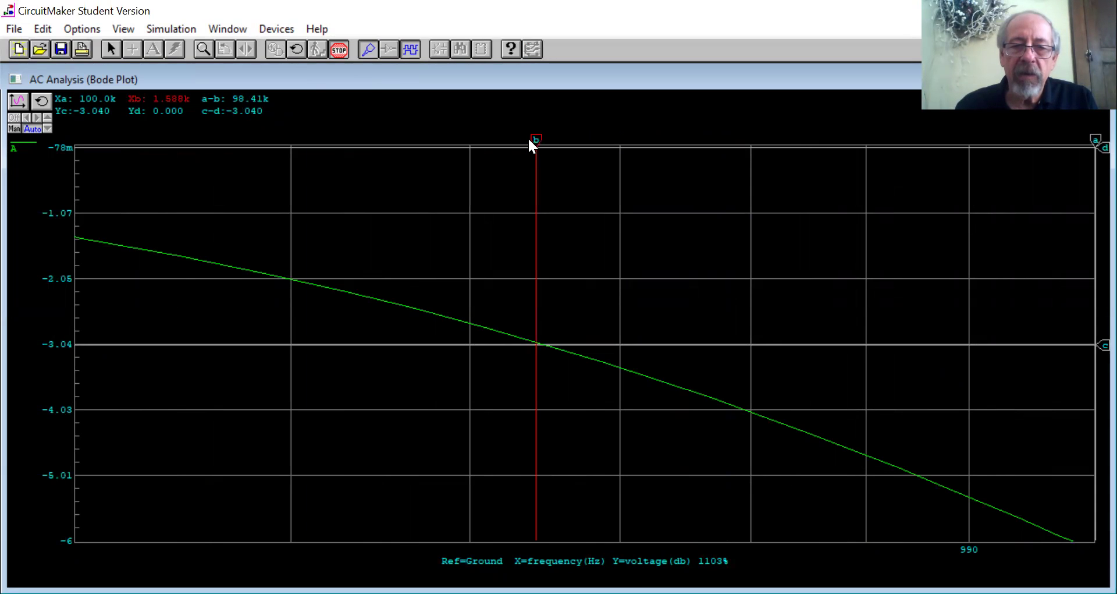
pyautogui.press('Right')
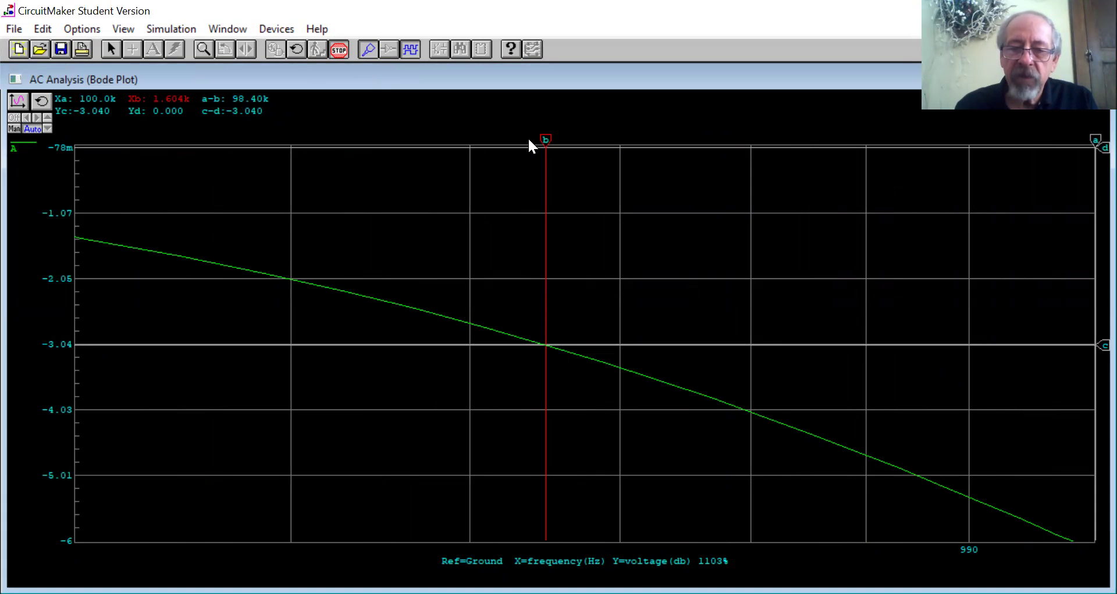
pyautogui.press('Left')
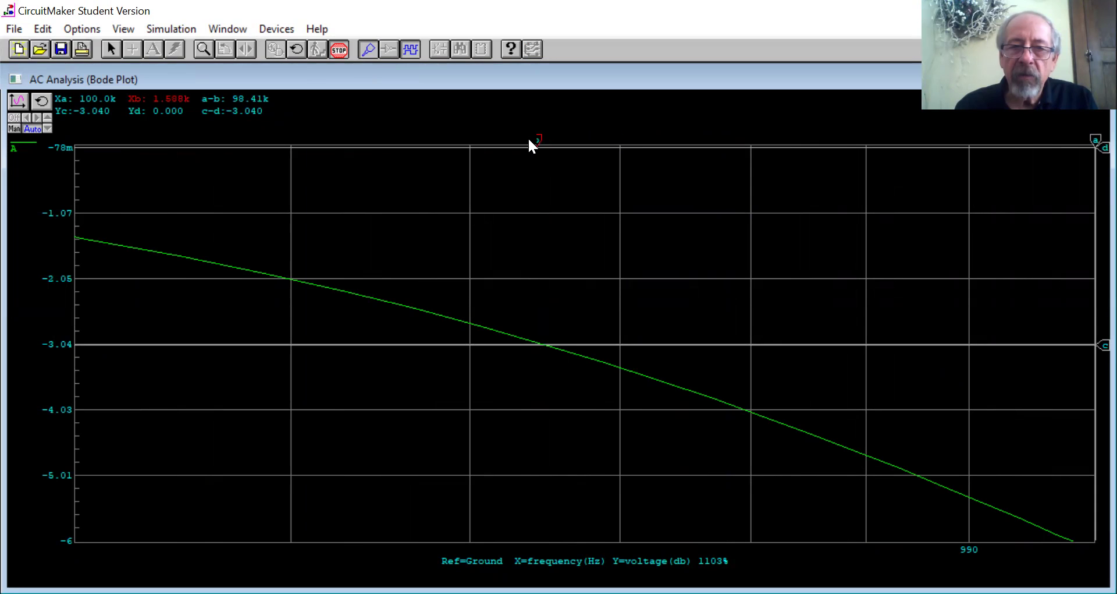
pyautogui.click(538, 136)
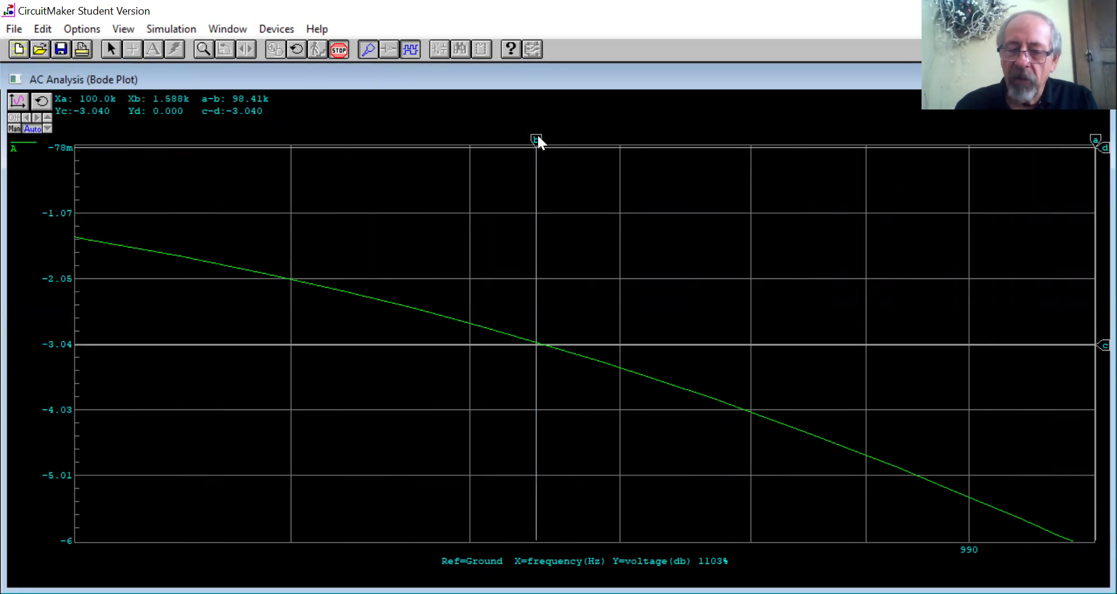
pyautogui.click(538, 138)
pyautogui.press('Right')
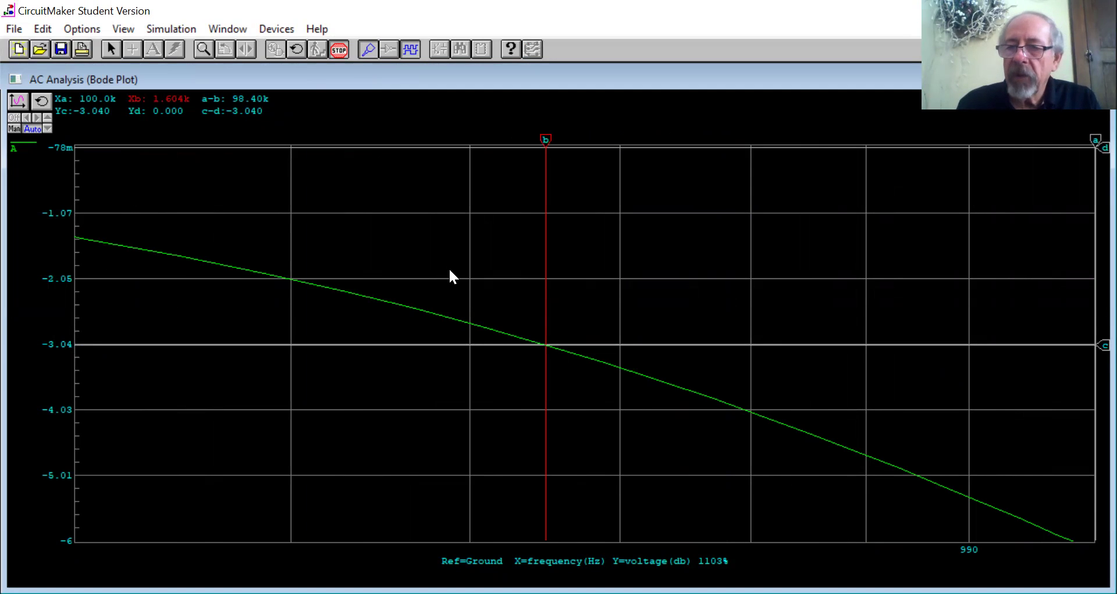
# - Set cursor c to exactly -3.000 dB and return cursor b to 1.572k Hz
pyautogui.click(1103, 344)
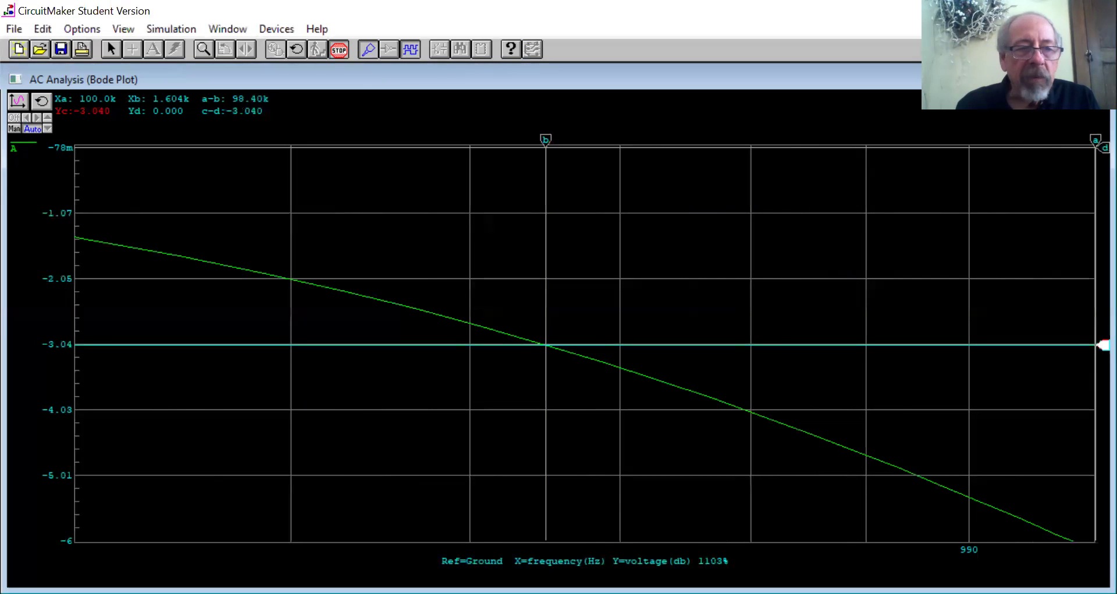
pyautogui.moveTo(1103, 344); pyautogui.dragTo(1090, 342)
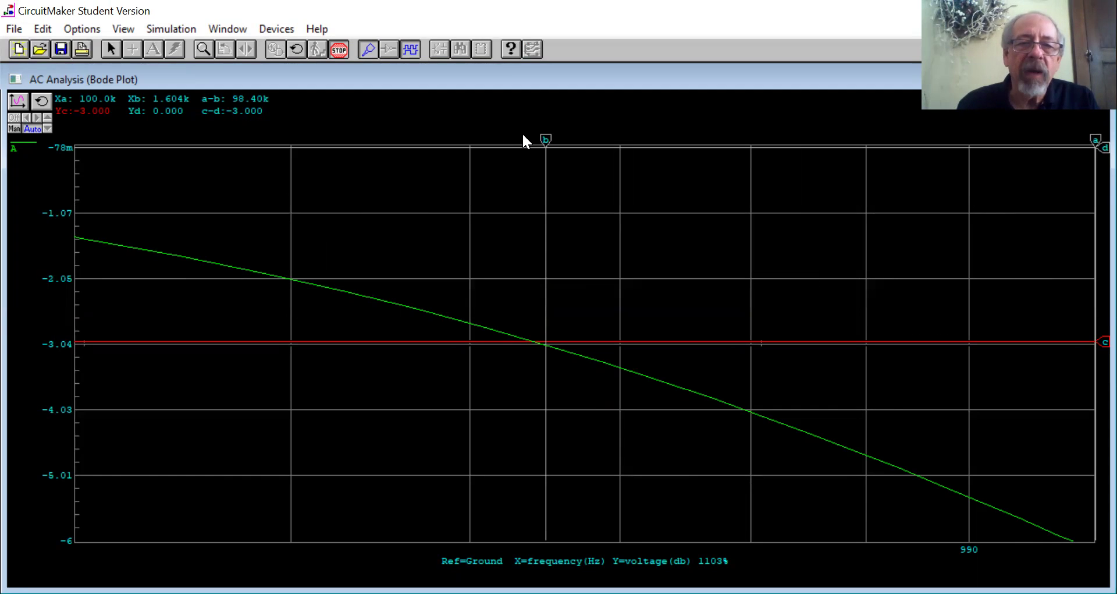
pyautogui.click(544, 138)
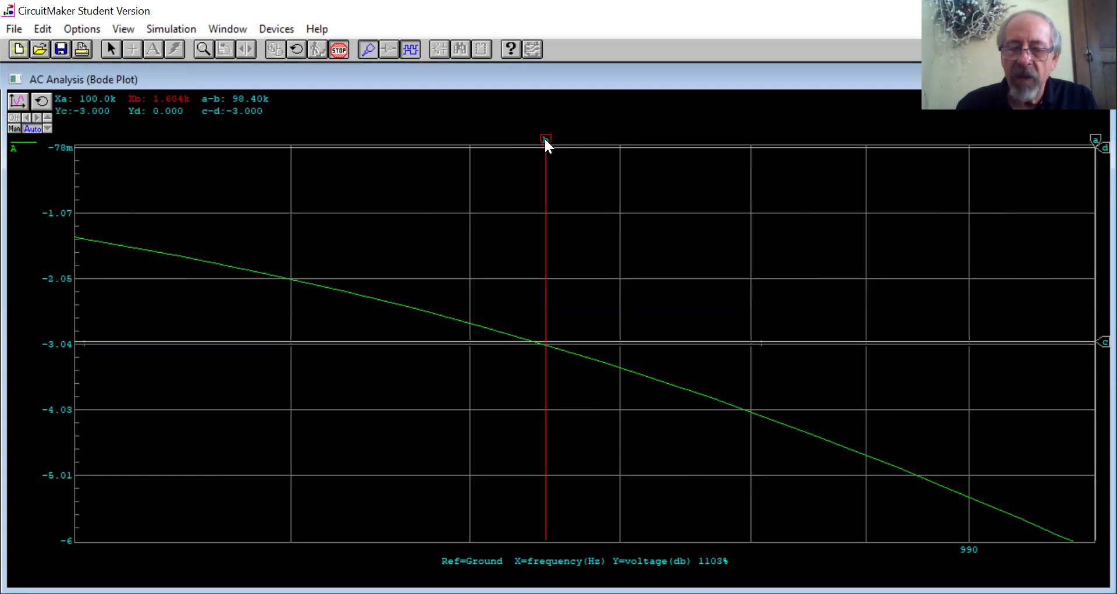
pyautogui.press('Left')
pyautogui.press('Left')
pyautogui.press('Left')
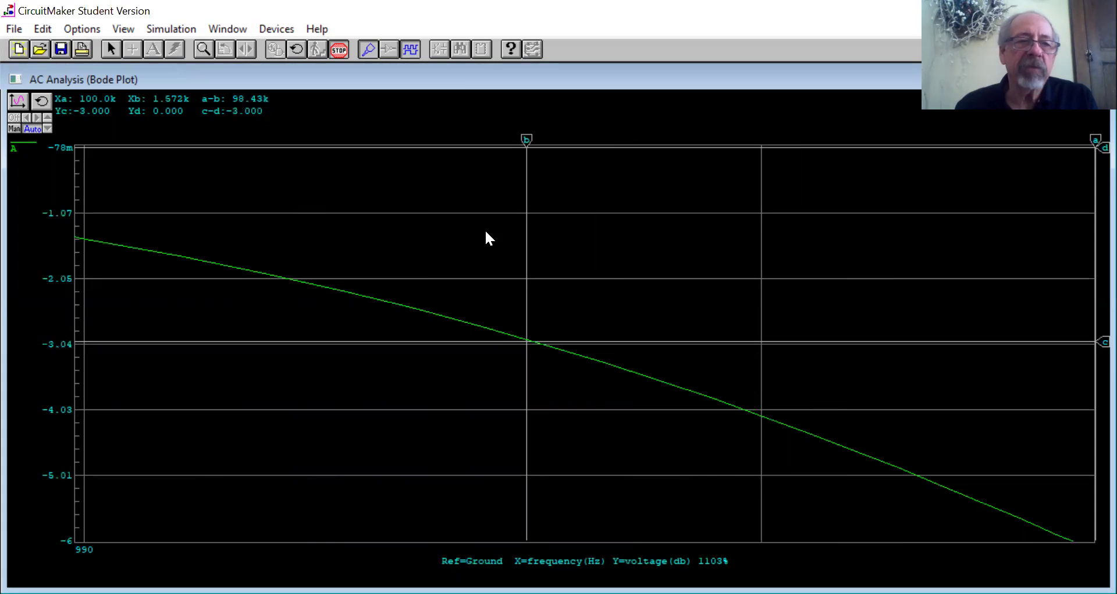
# - From the full plot, put frequency cursor b at 10k Hz and cursor a at 99.02k Hz
pyautogui.click(47, 104)
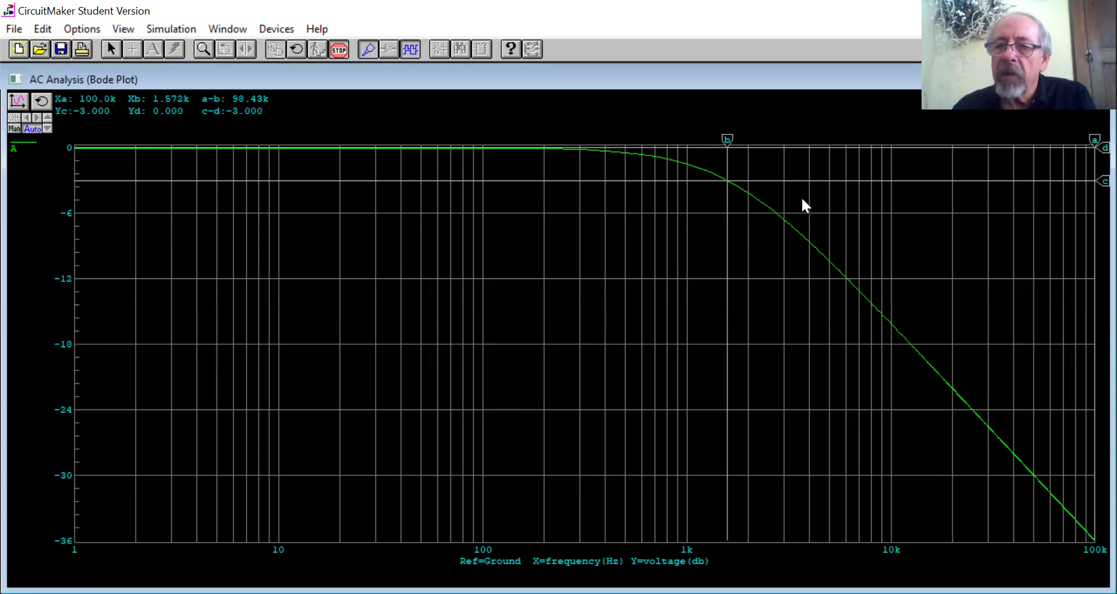
pyautogui.moveTo(727, 137); pyautogui.dragTo(892, 138)
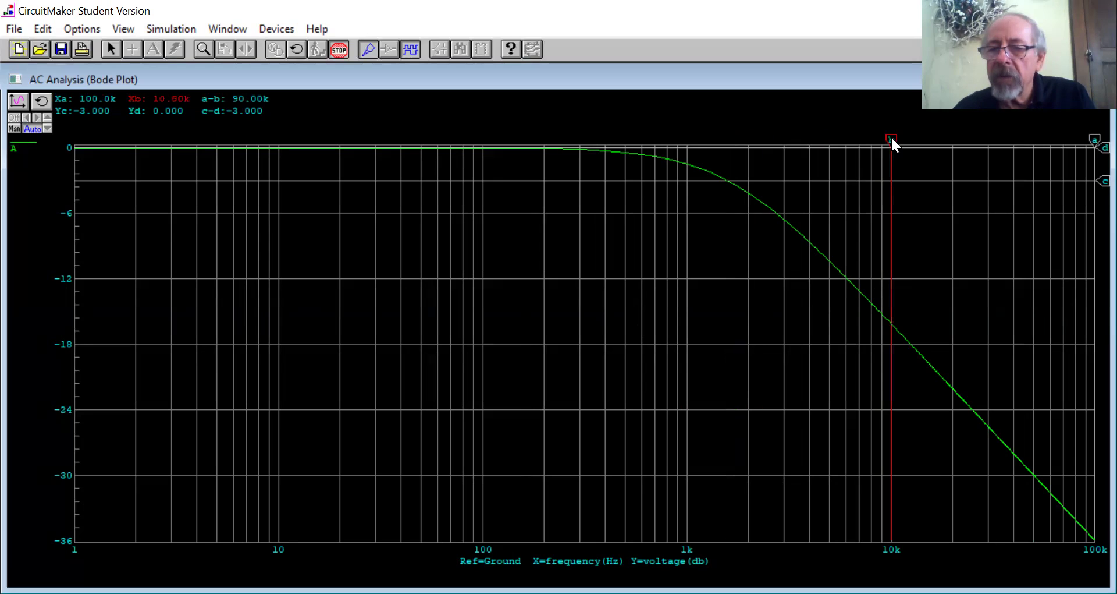
pyautogui.click(909, 208)
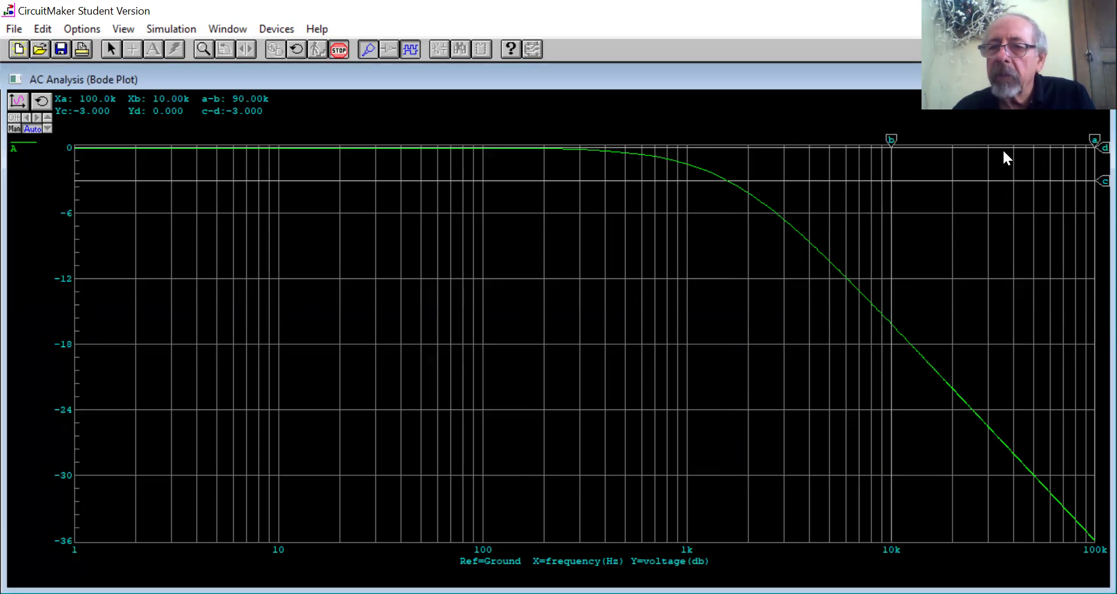
pyautogui.click(1094, 140)
pyautogui.moveTo(1094, 139)
pyautogui.mouseDown()
pyautogui.moveTo(1083, 139)
pyautogui.moveTo(1094, 140)
pyautogui.mouseUp()
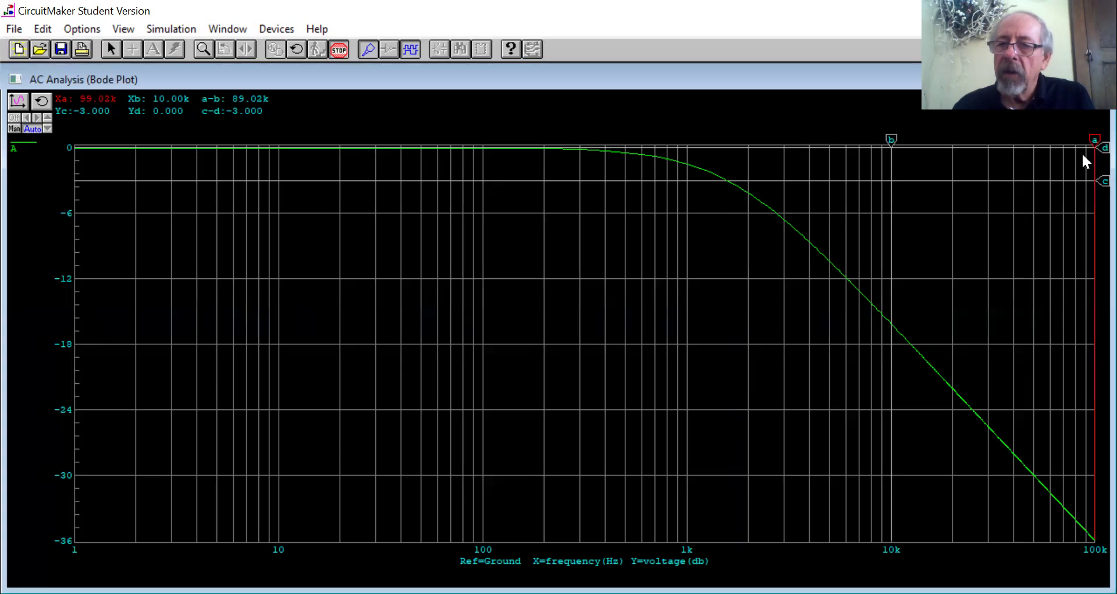
# - Lower level cursors d to -35.76 dB and c to -16.16 dB, zooming near 10k
pyautogui.moveTo(1102, 147)
pyautogui.mouseDown()
pyautogui.moveTo(1103, 538)
pyautogui.moveTo(1092, 536)
pyautogui.mouseUp()
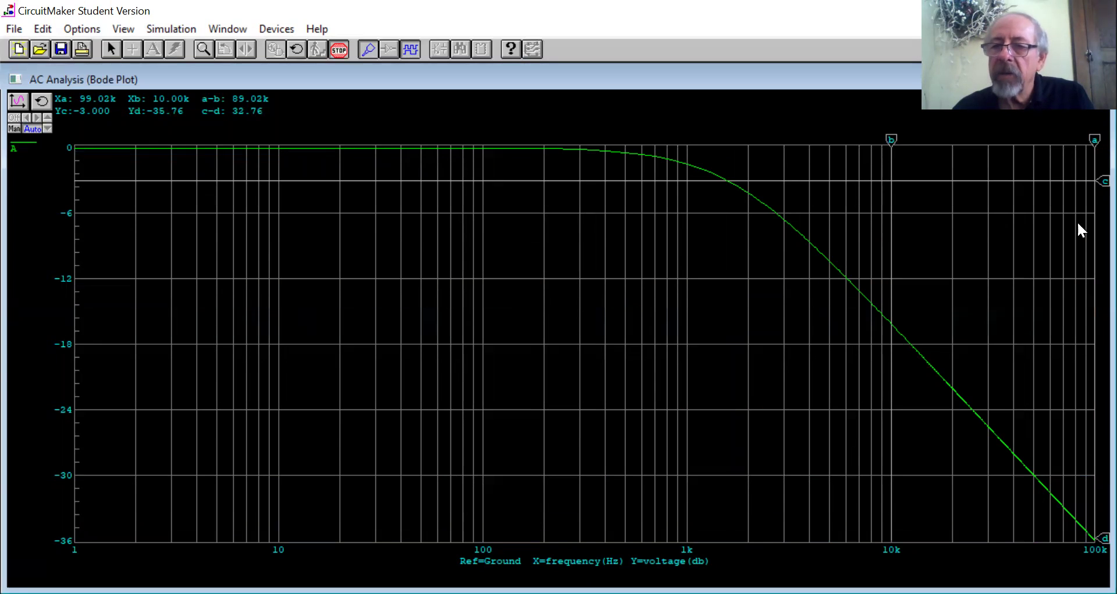
pyautogui.moveTo(1102, 181)
pyautogui.mouseDown()
pyautogui.moveTo(1102, 324)
pyautogui.moveTo(1090, 324)
pyautogui.mouseUp()
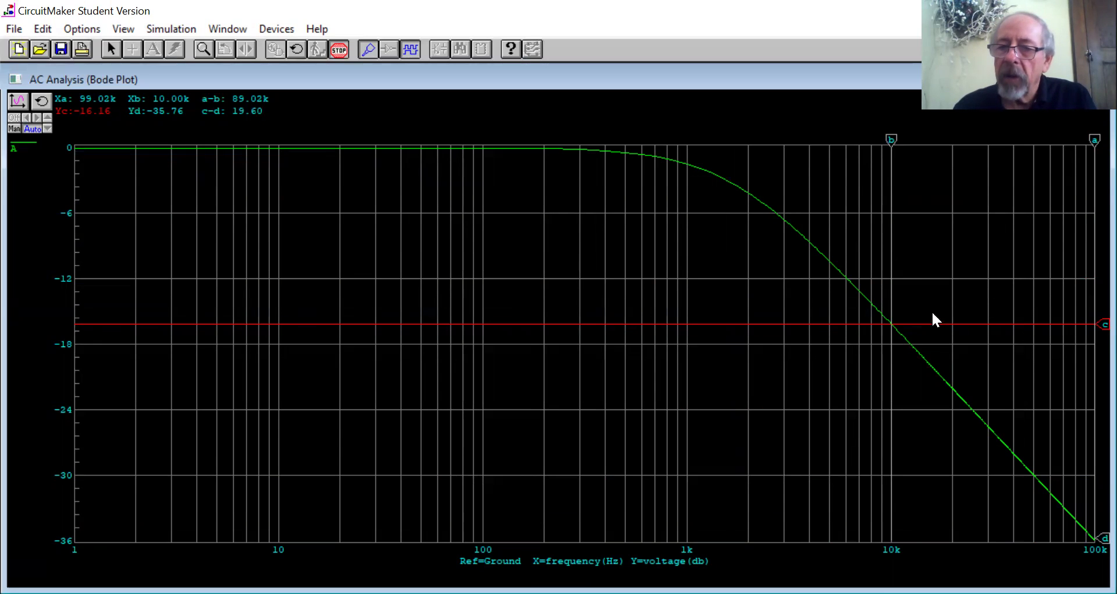
pyautogui.moveTo(857, 286); pyautogui.dragTo(924, 369)
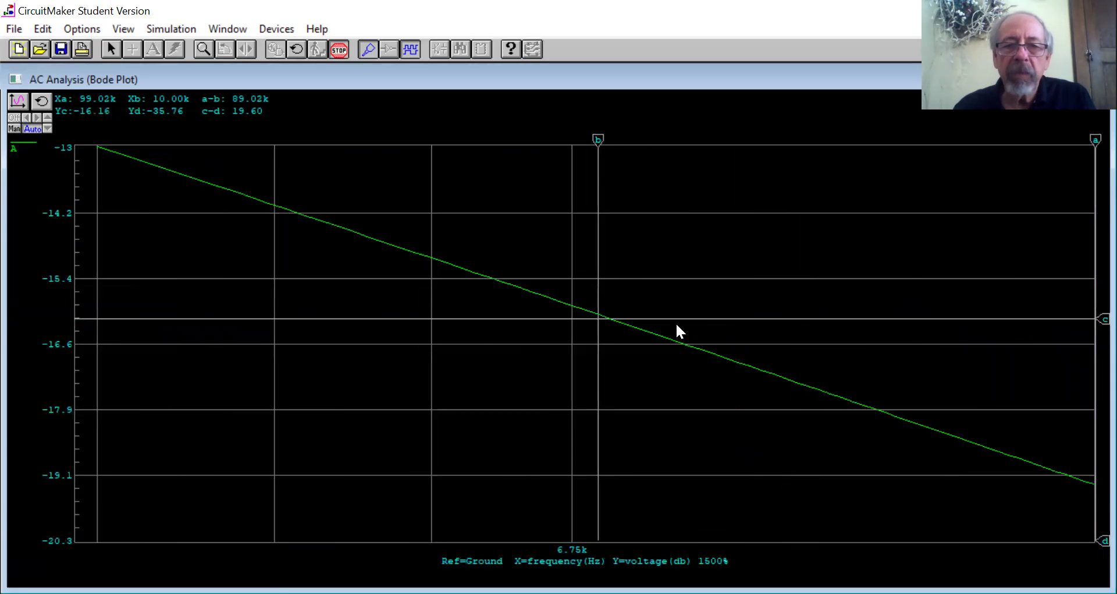
# - Step level cursor c up to -16.10 dB, giving a 19.66 dB c-d difference
pyautogui.click(597, 140)
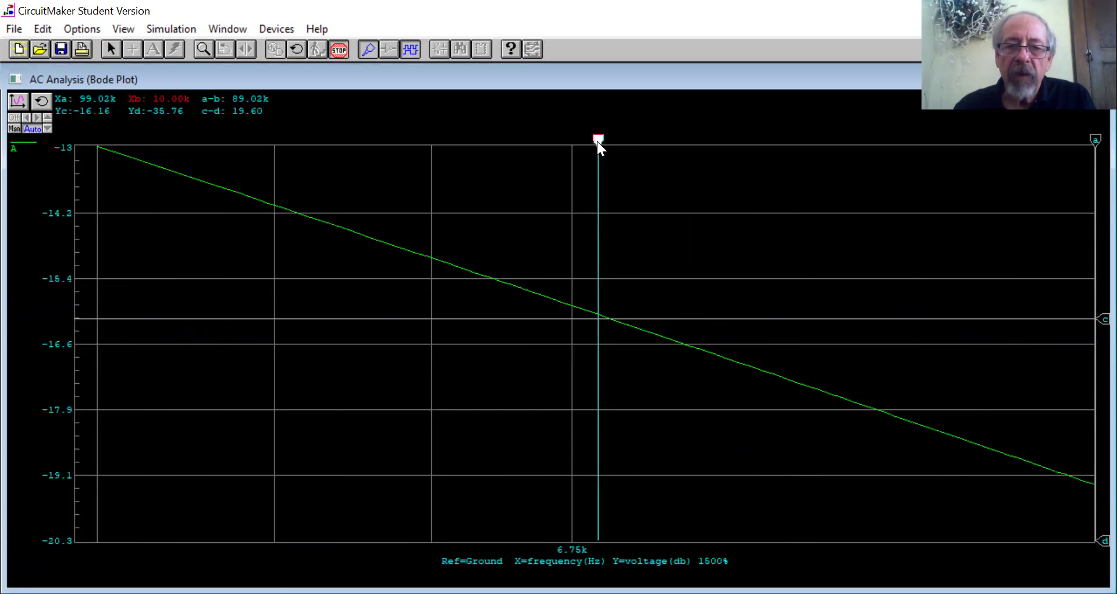
pyautogui.click(1089, 315)
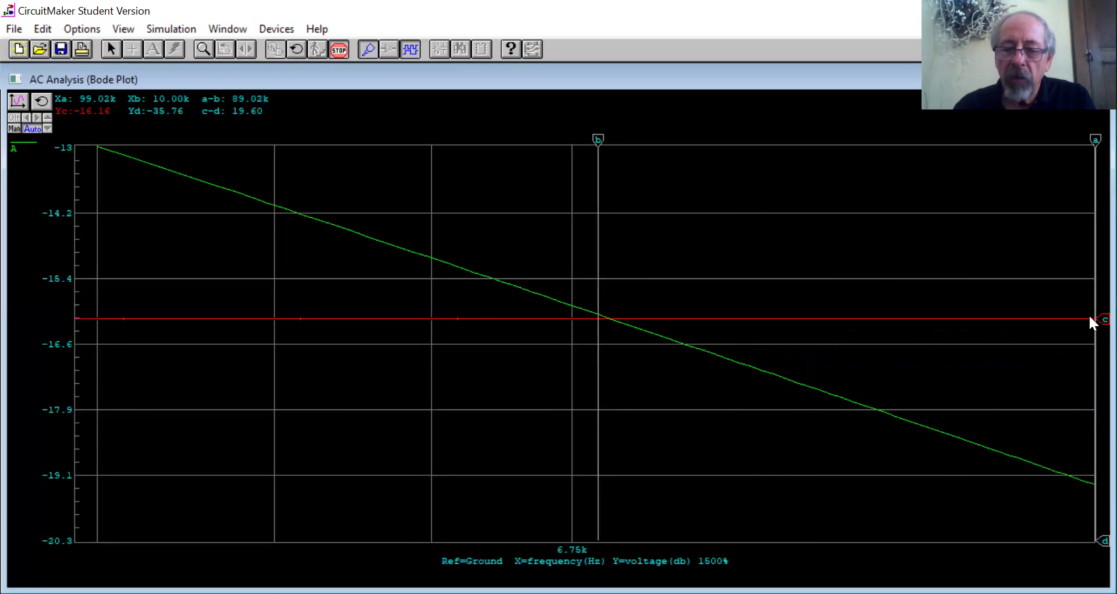
pyautogui.click(1090, 317)
pyautogui.click(1090, 317)
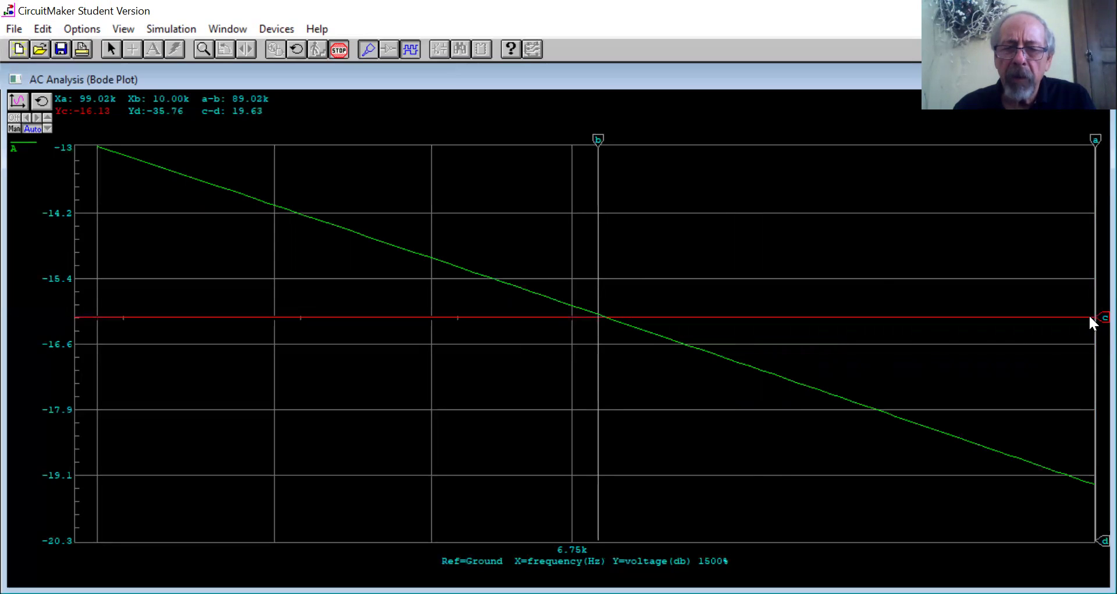
pyautogui.click(1090, 317)
pyautogui.click(1090, 318)
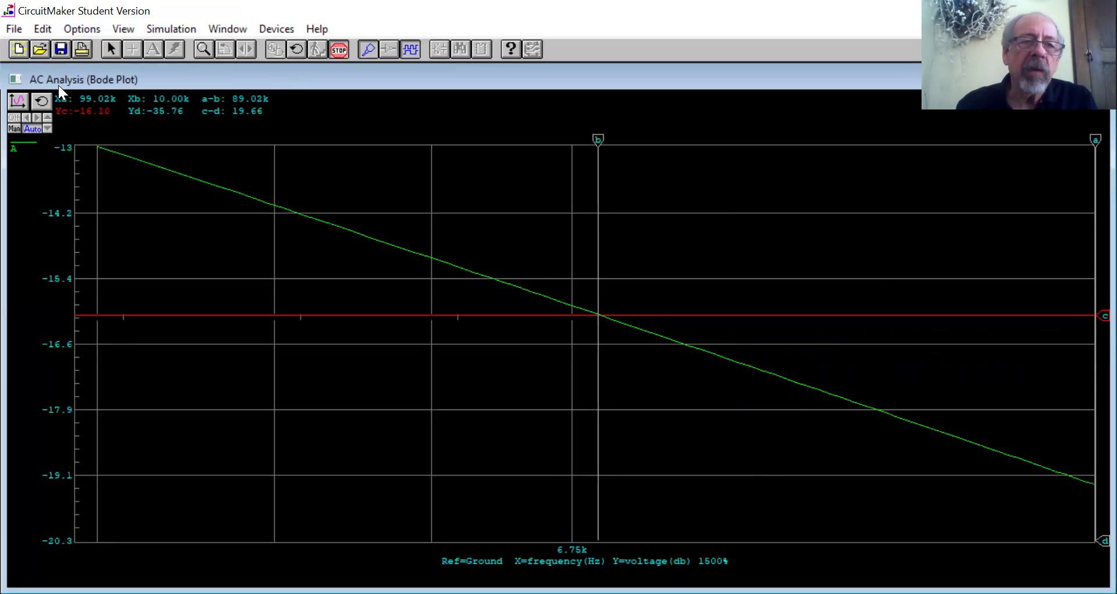
# - Zoom on the 100k end, move cursor a to 100.0k and d to -35.97 dB
pyautogui.click(44, 98)
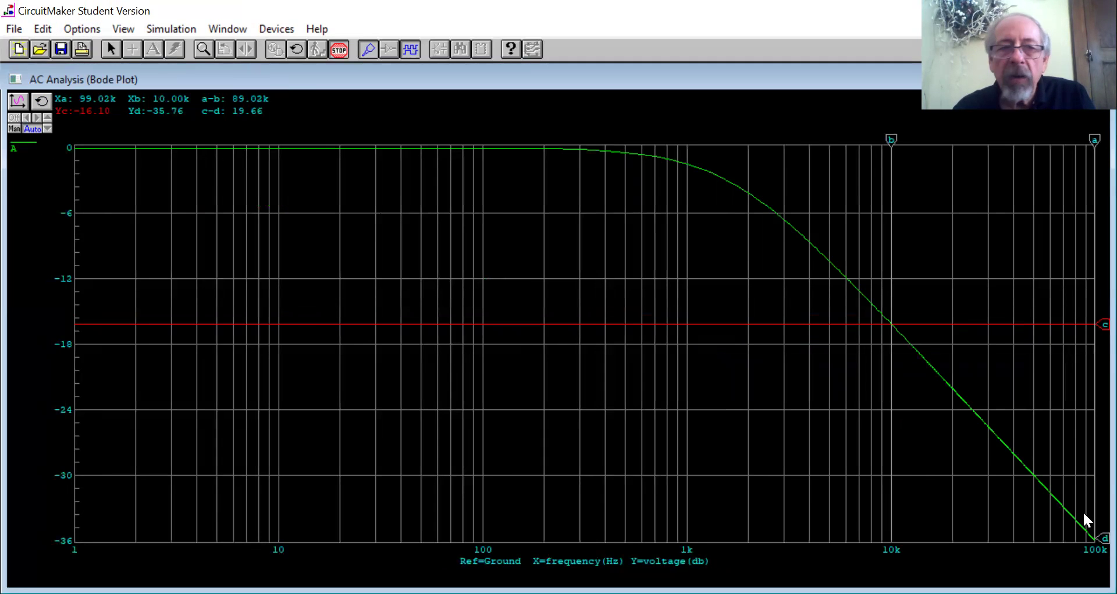
pyautogui.moveTo(1077, 510); pyautogui.dragTo(1090, 554)
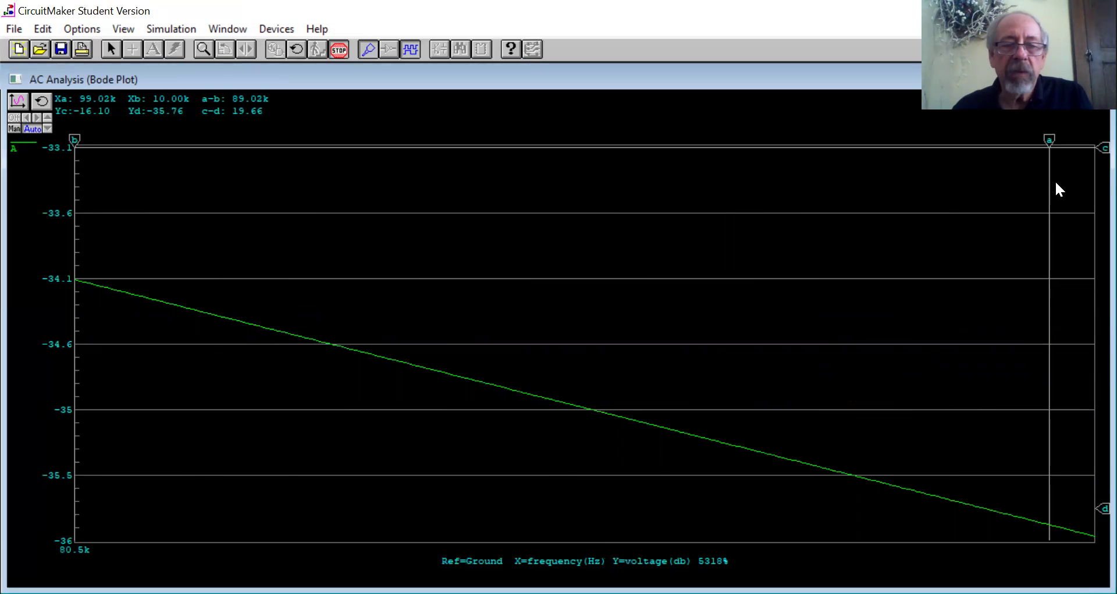
pyautogui.moveTo(1049, 140); pyautogui.dragTo(1096, 140)
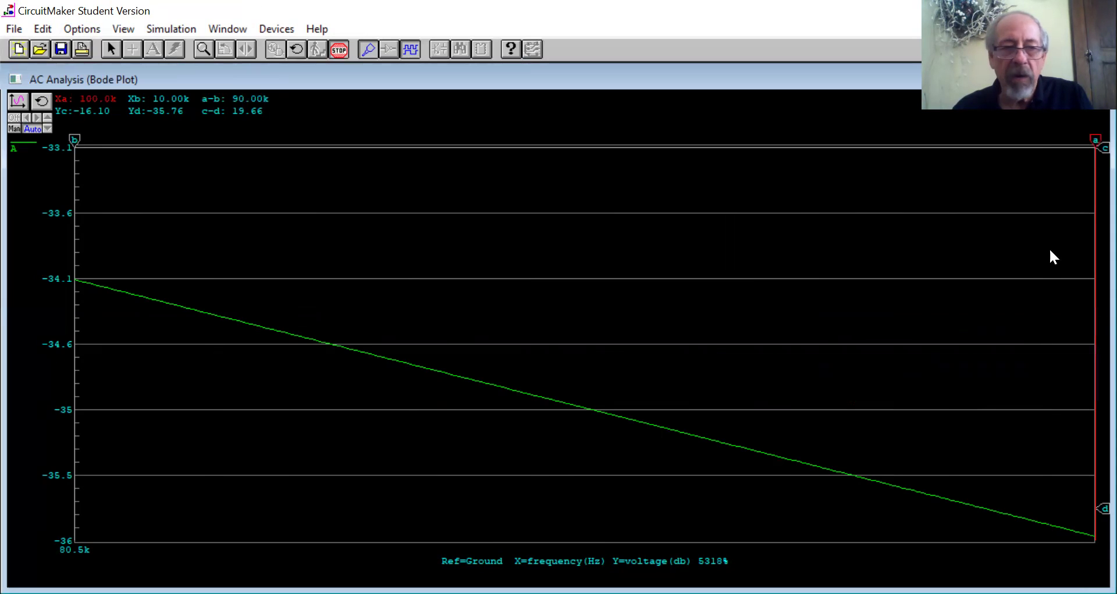
pyautogui.click(1090, 508)
pyautogui.moveTo(1089, 508); pyautogui.dragTo(1099, 536)
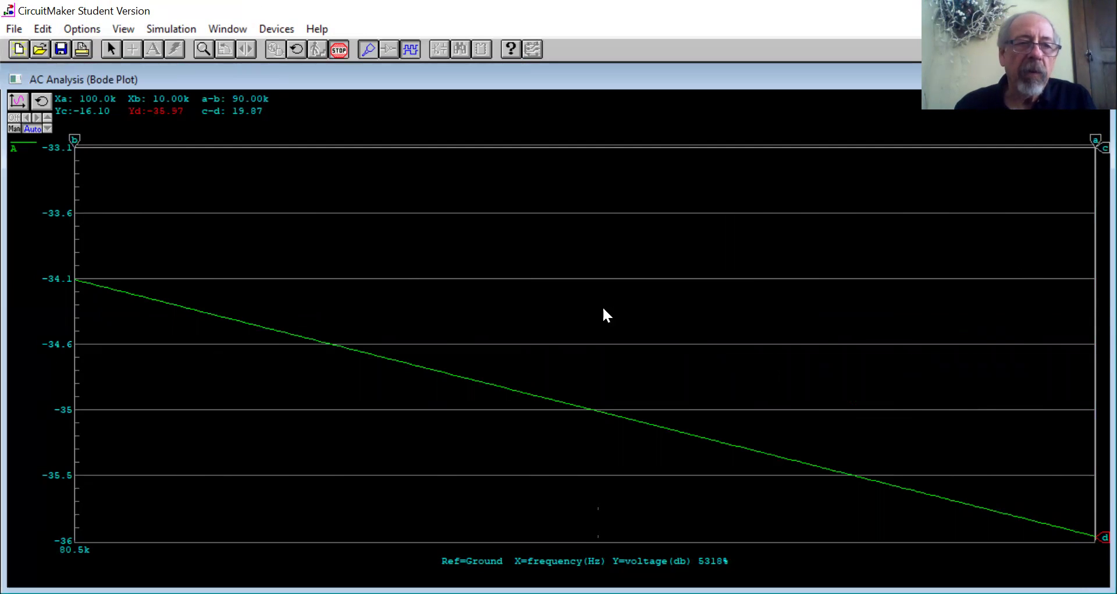
# - Unzoom to the full Bode plot and deselect cursor d, leaving the 19.87 dB/decade readout
pyautogui.click(41, 100)
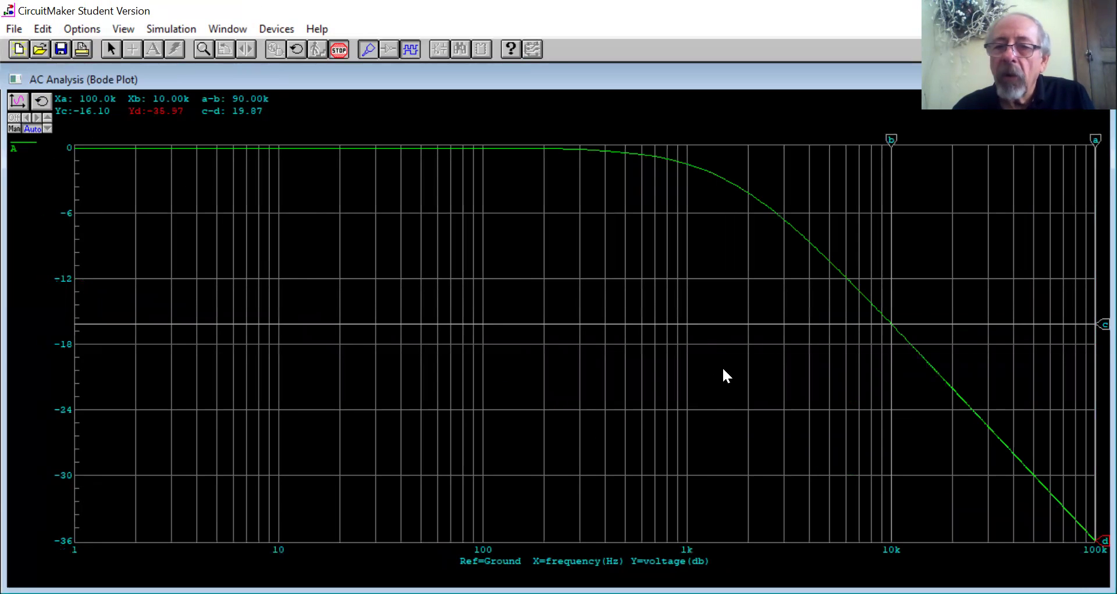
pyautogui.click(243, 177)
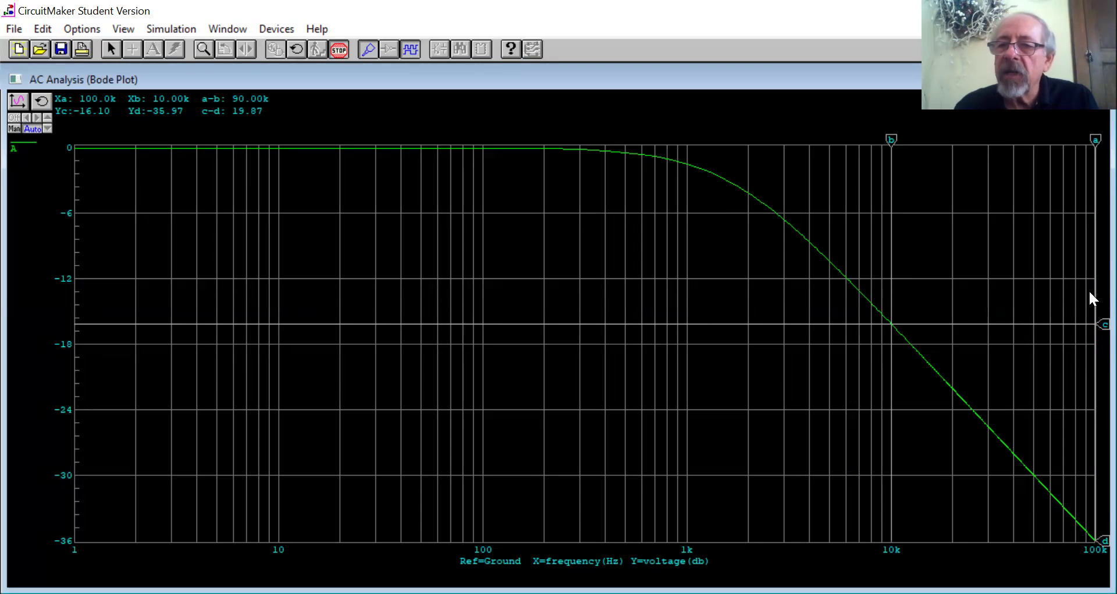
# - Move cursor a to 20.11k Hz and raise cursor d to about -22.08 dB
pyautogui.moveTo(1093, 143); pyautogui.dragTo(953, 138)
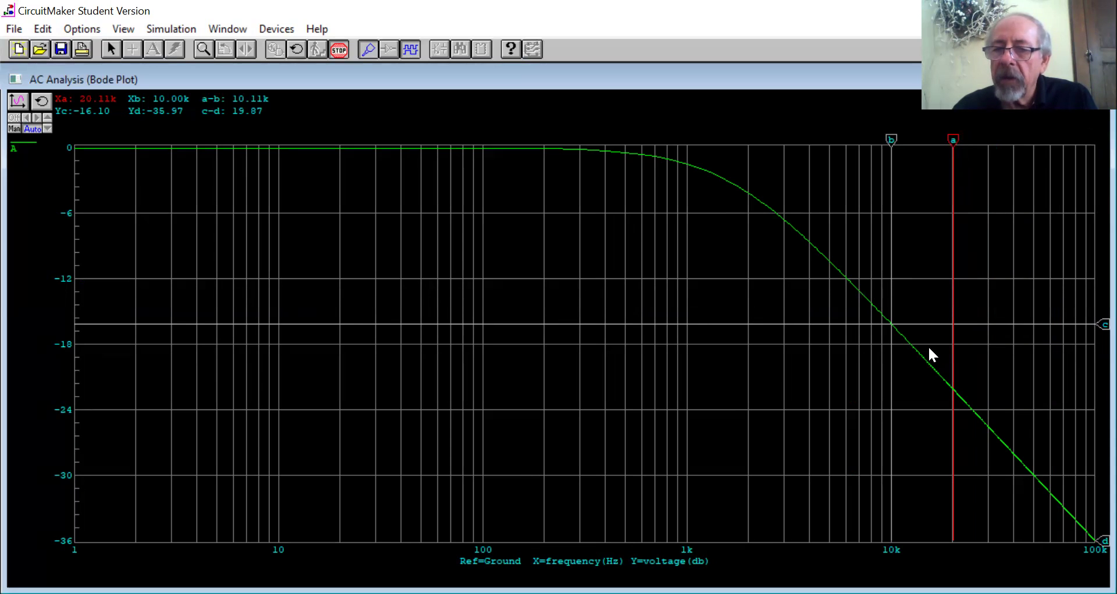
pyautogui.moveTo(929, 407); pyautogui.dragTo(980, 409)
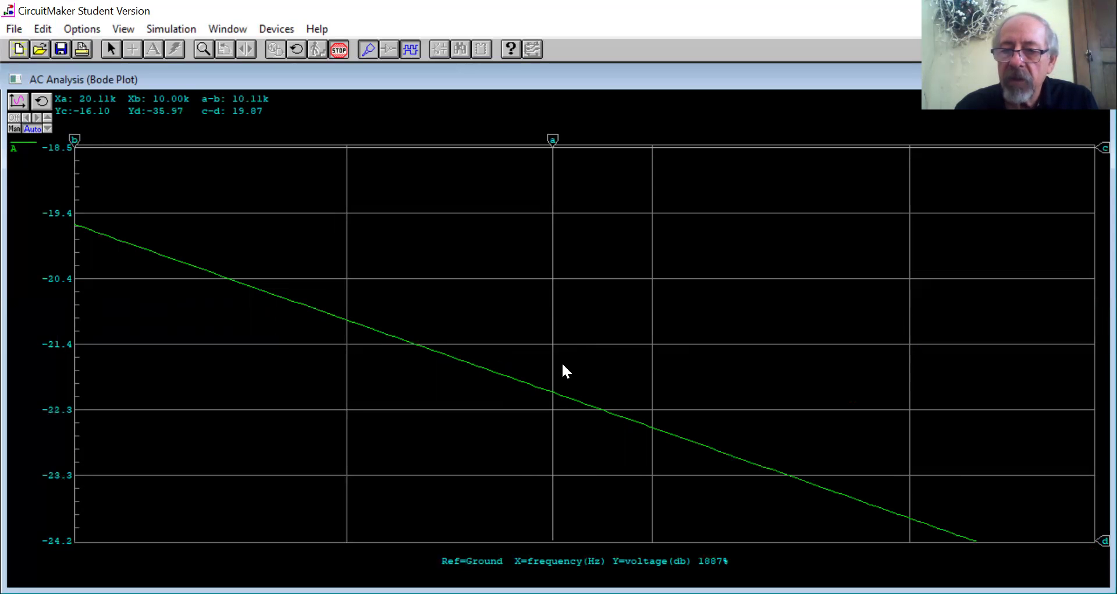
pyautogui.click(41, 101)
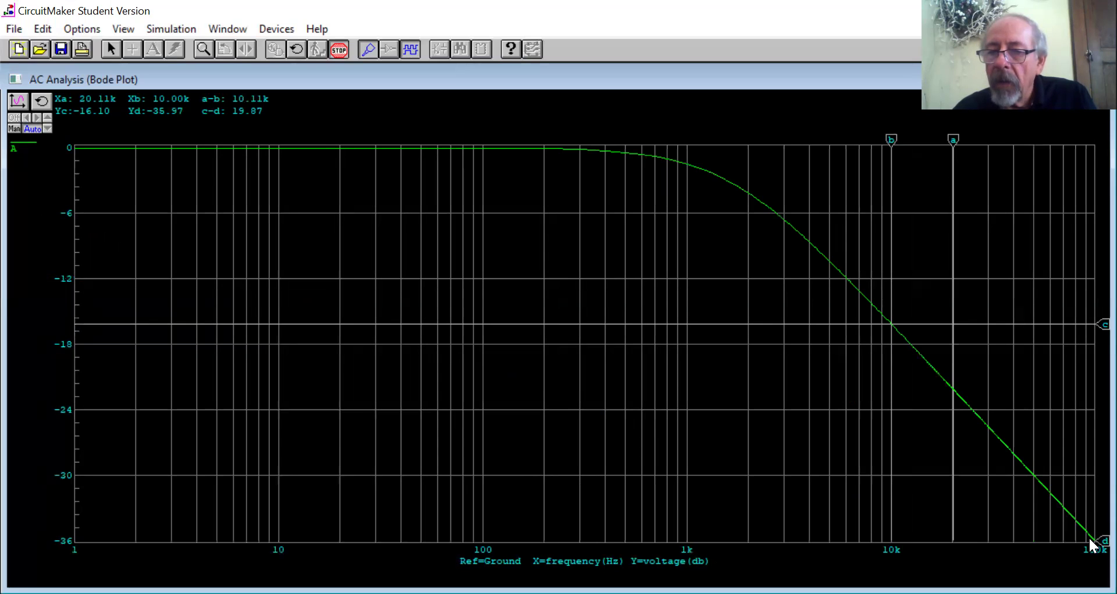
pyautogui.moveTo(1102, 540); pyautogui.dragTo(1102, 389)
# - Fine-tune cursor d to -22.09 dB at 20.11k for a 5.993 dB octave drop, then unzoom
pyautogui.moveTo(925, 340); pyautogui.dragTo(996, 428)
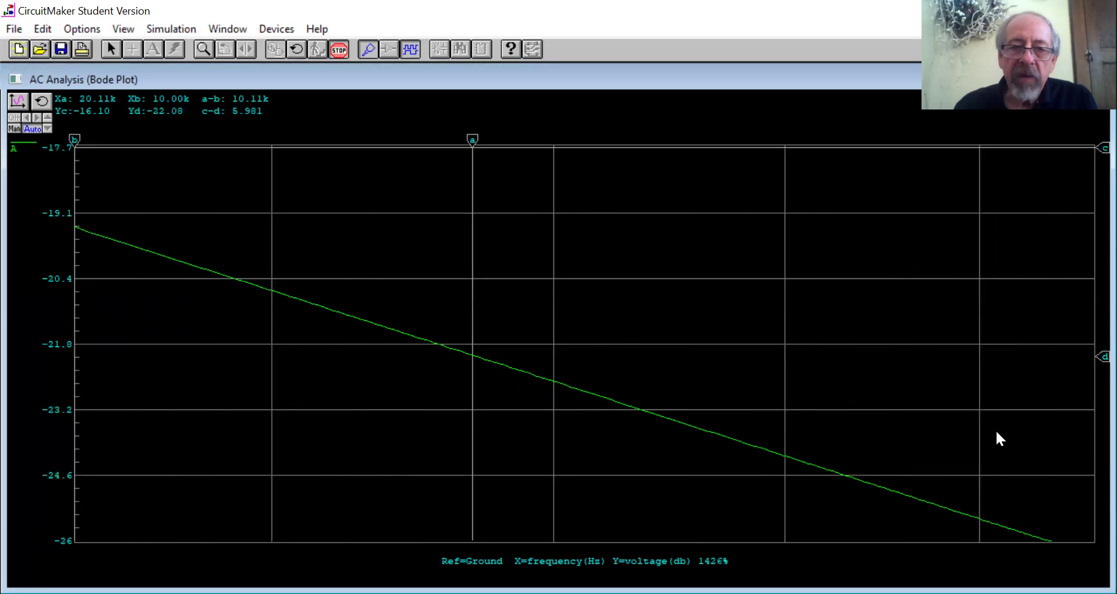
pyautogui.moveTo(1104, 357); pyautogui.dragTo(1104, 357)
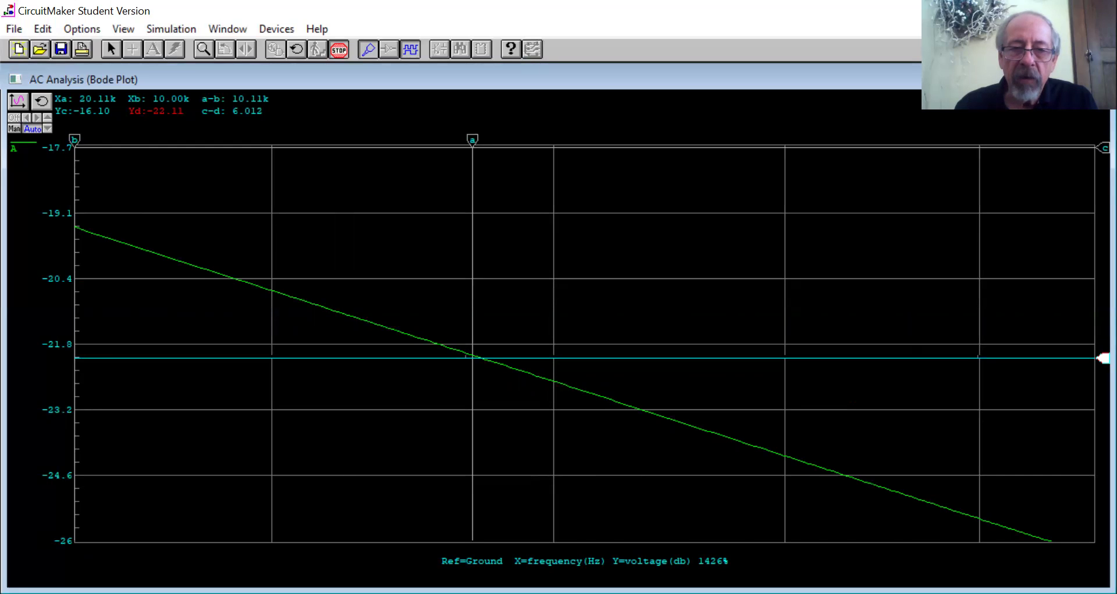
pyautogui.moveTo(1104, 358); pyautogui.dragTo(1103, 355)
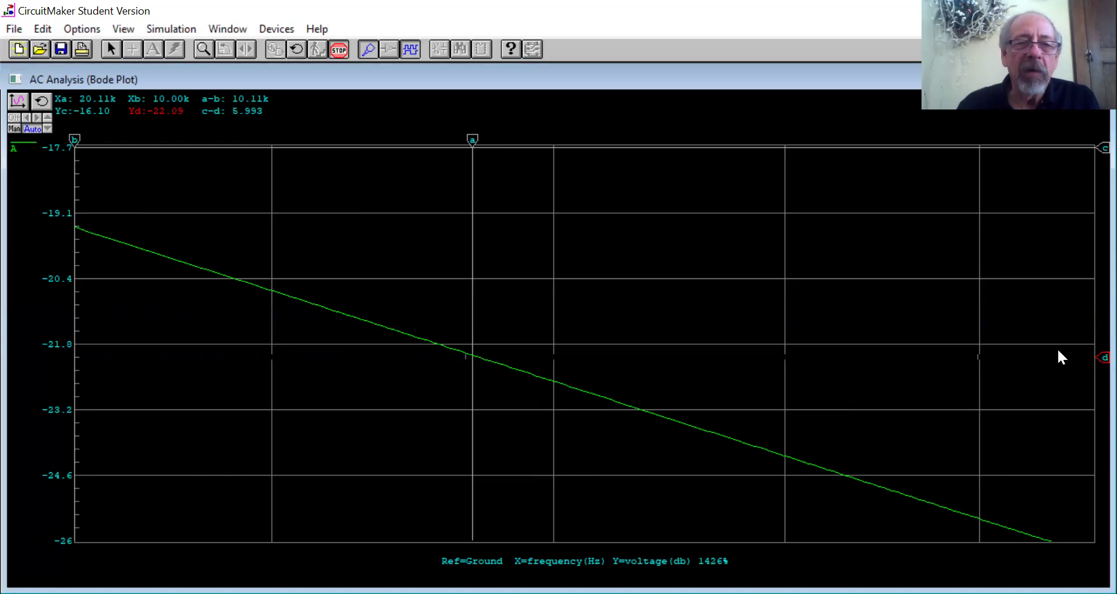
pyautogui.click(36, 99)
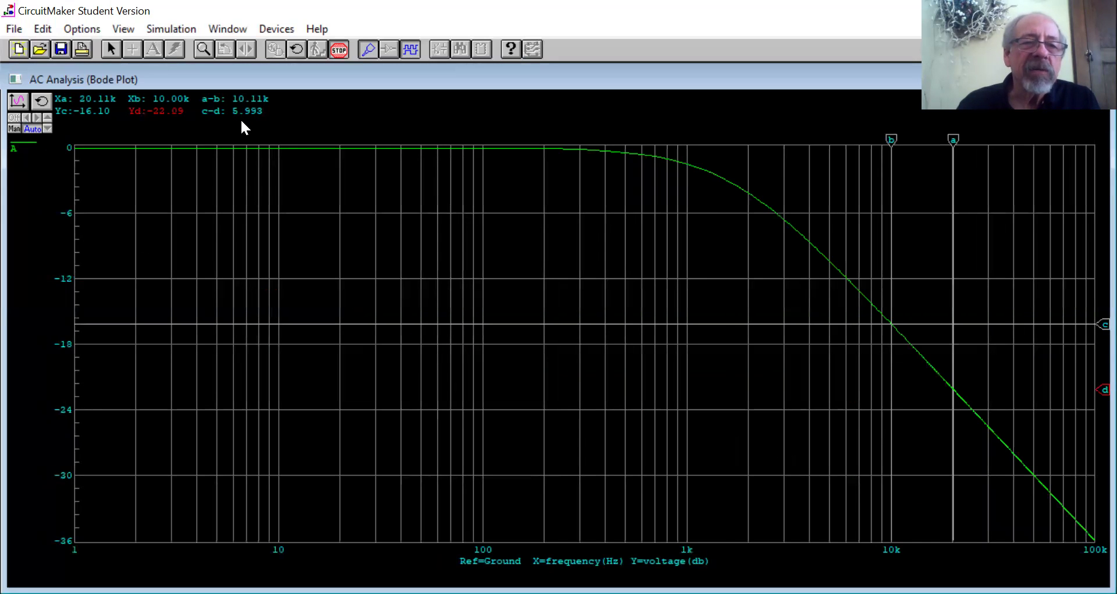